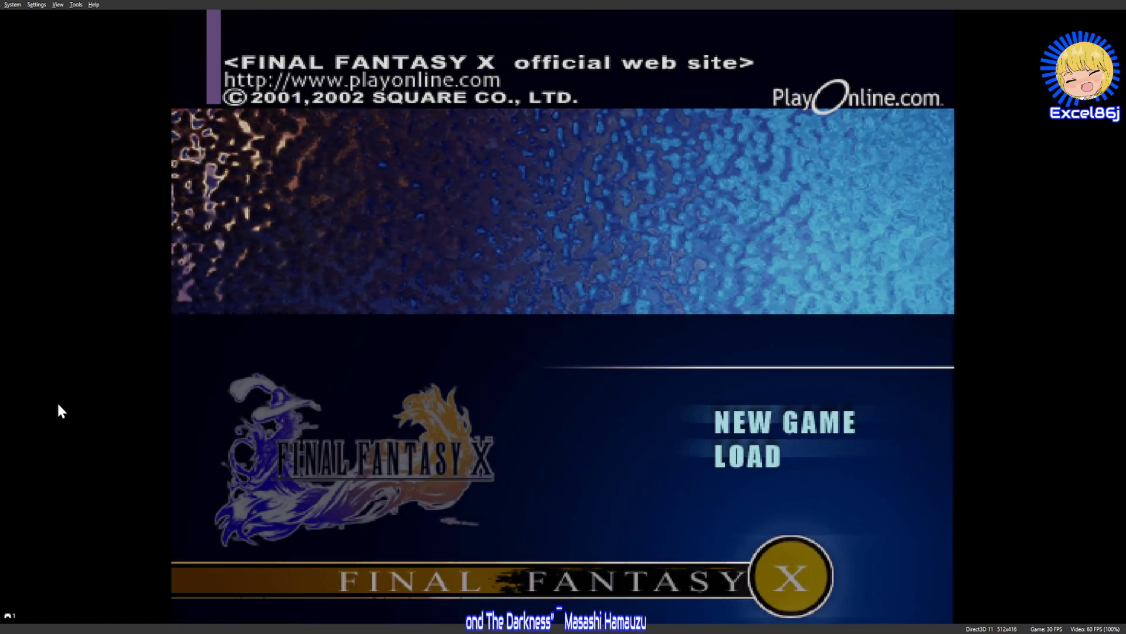
- Load Final Fantasy X save 10 from memory card slot 1 and open the party menu
{"action": "key", "text": "Return"}
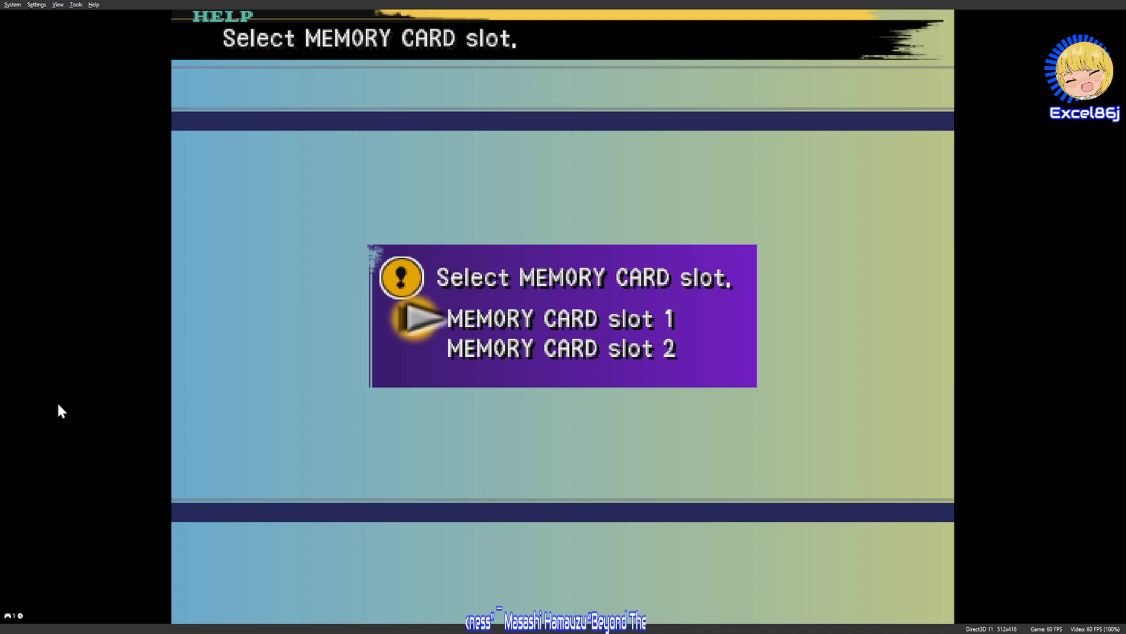
{"action": "key", "text": "Return"}
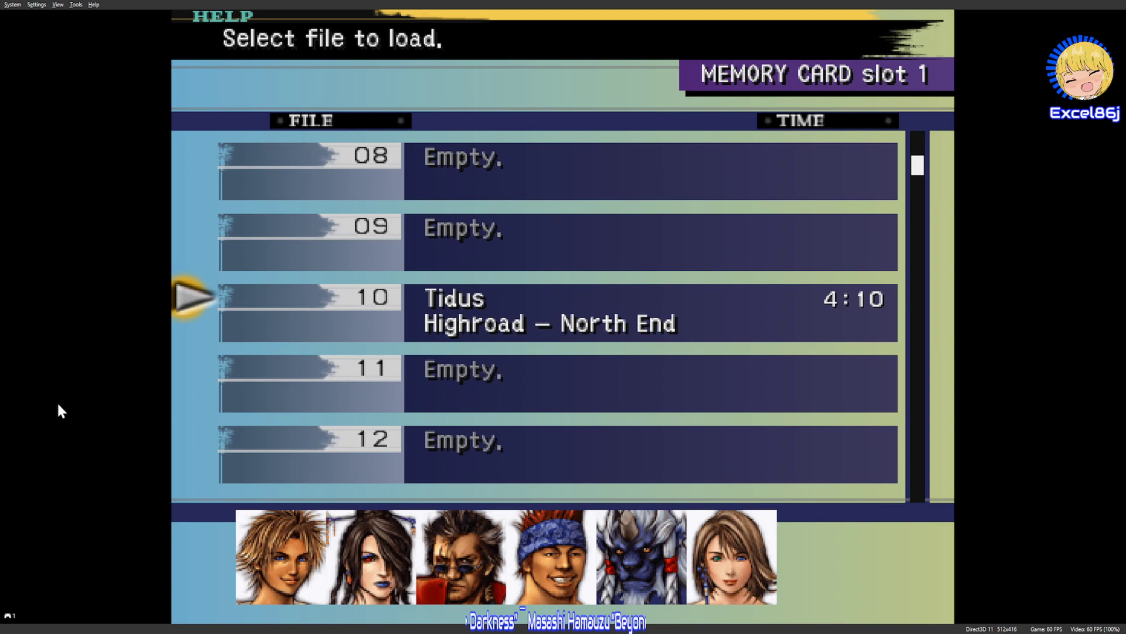
{"action": "key", "text": "Return"}
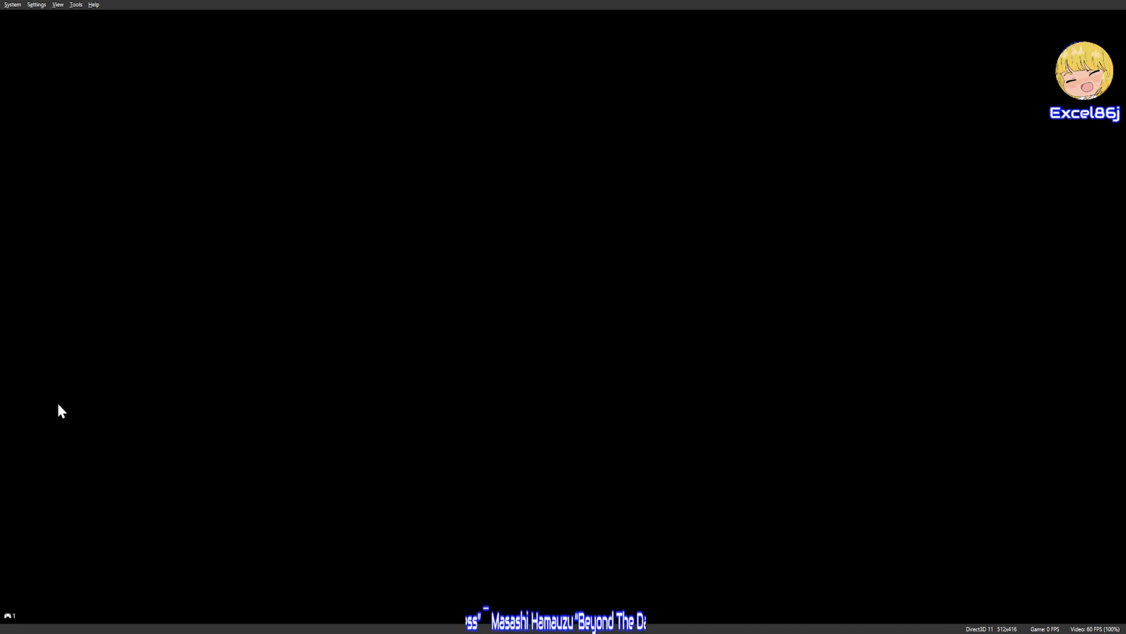
{"action": "key", "text": "i"}
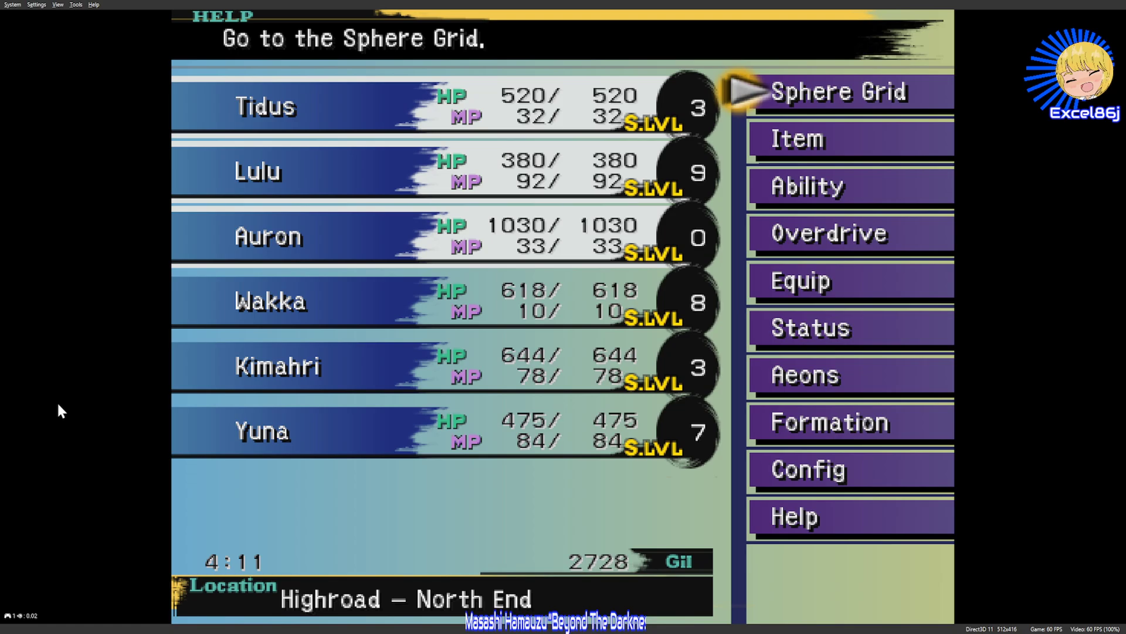
- Close the party menu, pause emulation, and leave full-screen PCSX2 for File Explorer
{"action": "key", "text": "i"}
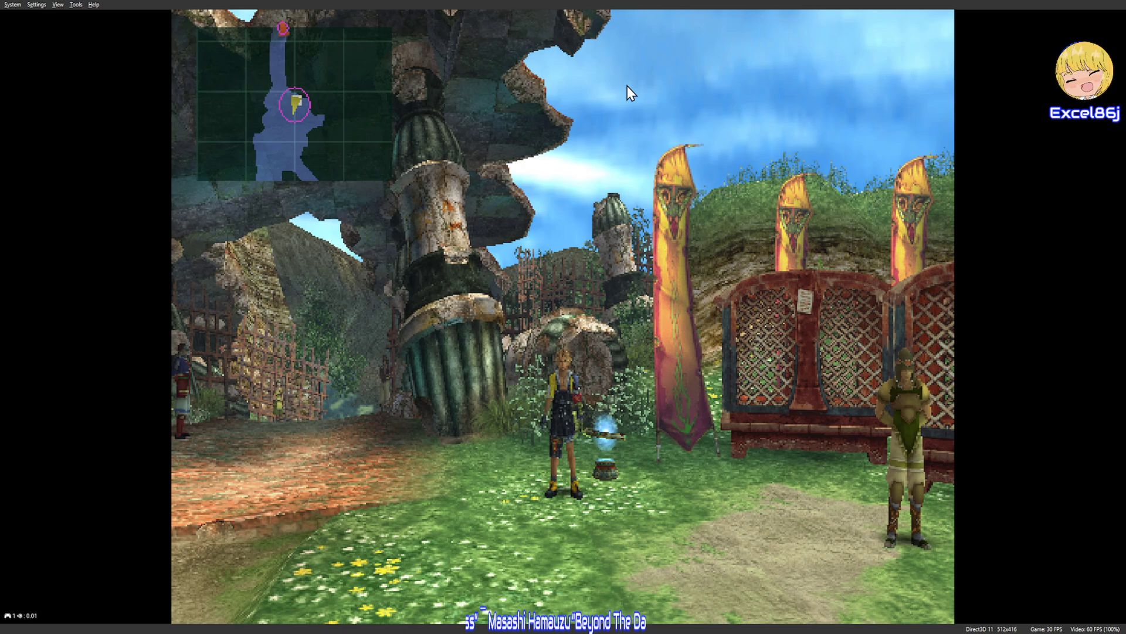
{"action": "key", "text": "space"}
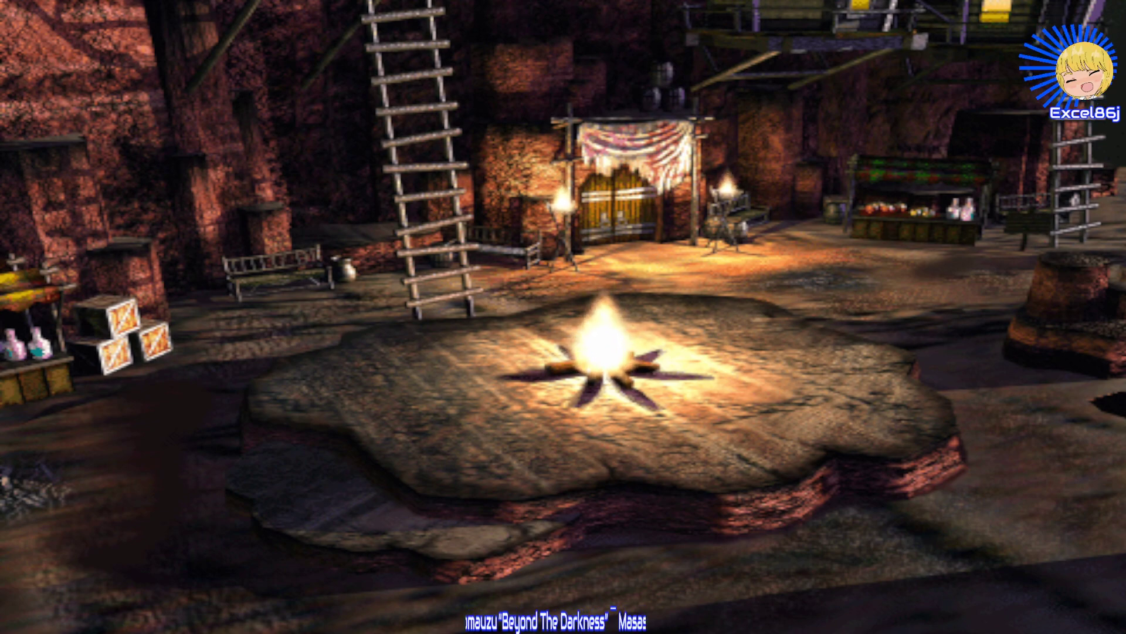
{"action": "key", "text": "alt+Tab"}
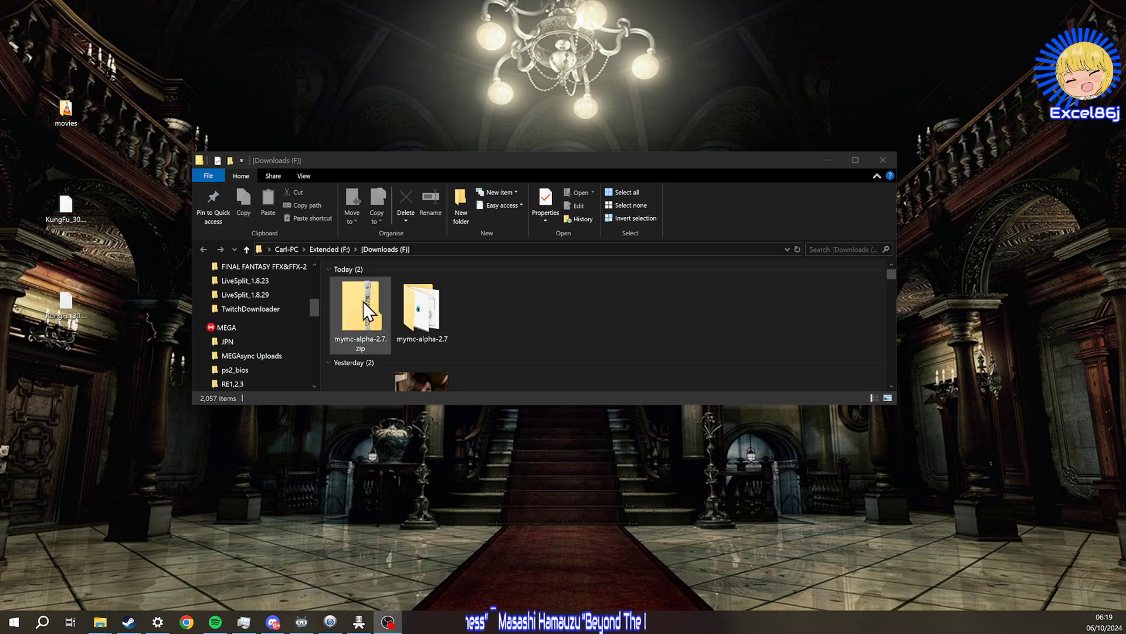
- Open the mymc-alpha-2.7 folder and launch mymc-gui.exe
{"action": "left_click", "coordinate": [398, 308]}
{"action": "double_click", "coordinate": [429, 310]}
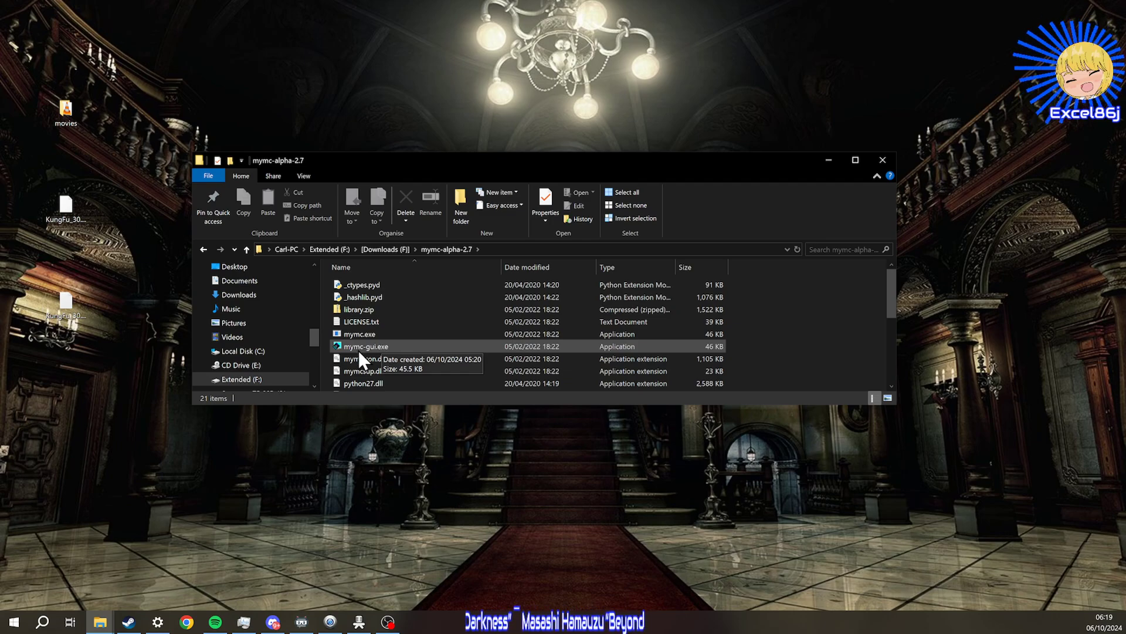
{"action": "double_click", "coordinate": [392, 347]}
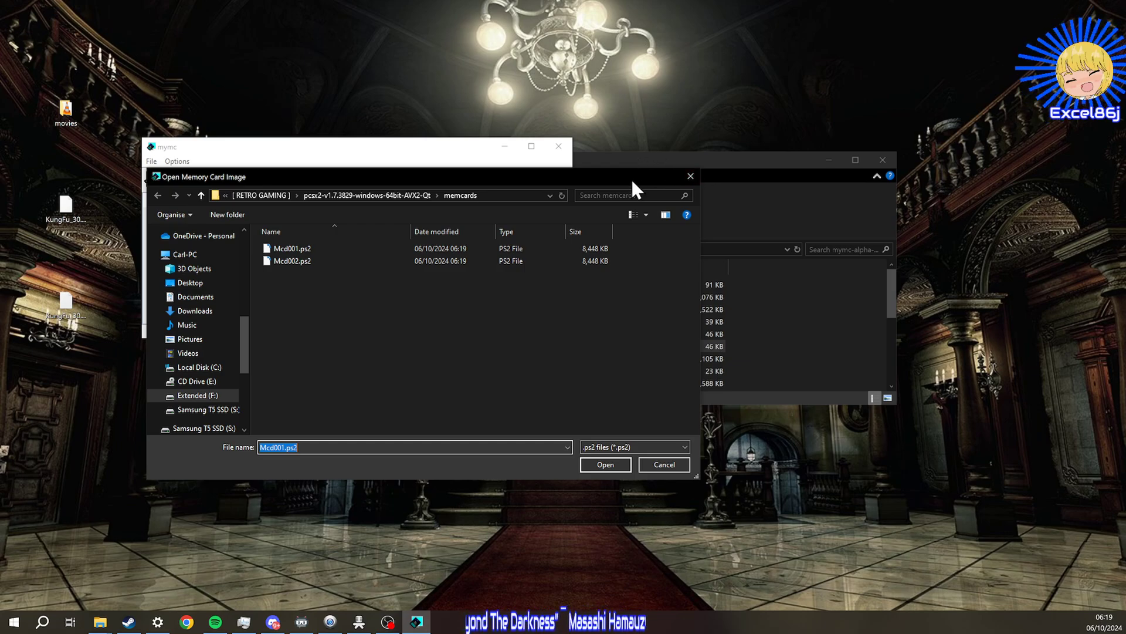
- Open Mcd001.ps2 from the PCSX2 1.7.3829 memcards folder in mymc
{"action": "left_click_drag", "start_coordinate": [632, 182], "coordinate": [830, 257]}
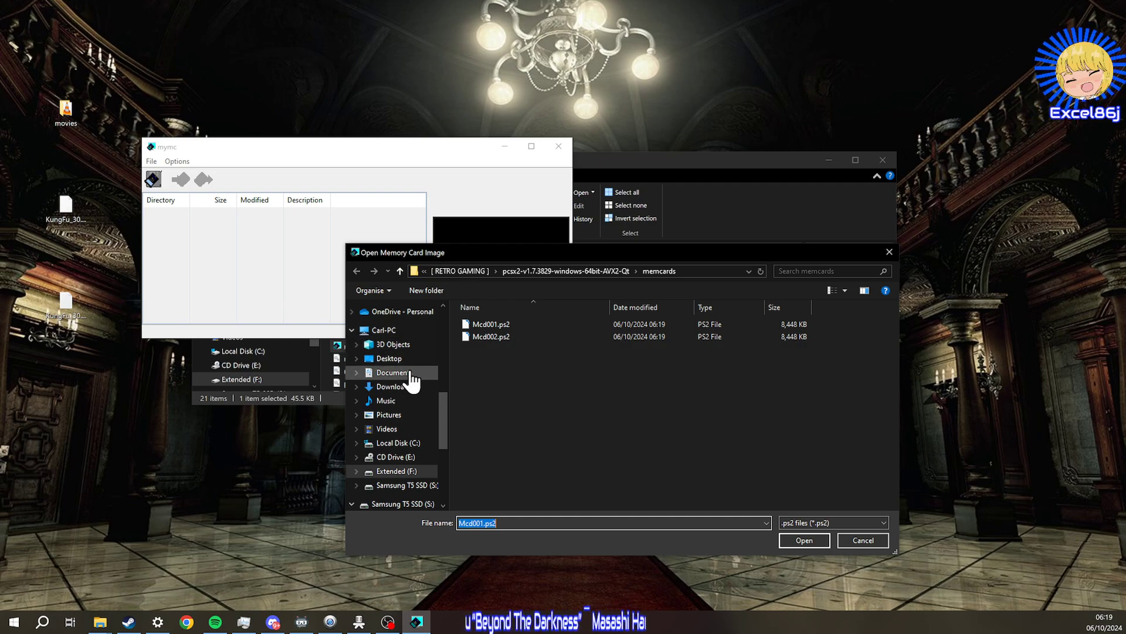
{"action": "left_click", "coordinate": [466, 273]}
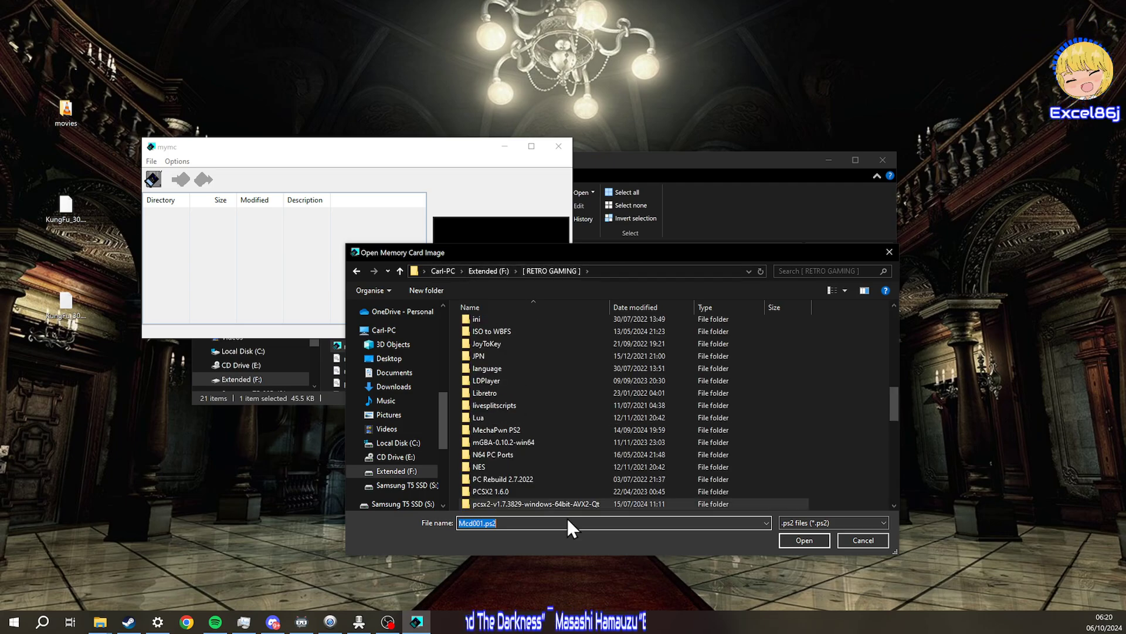
{"action": "double_click", "coordinate": [537, 450]}
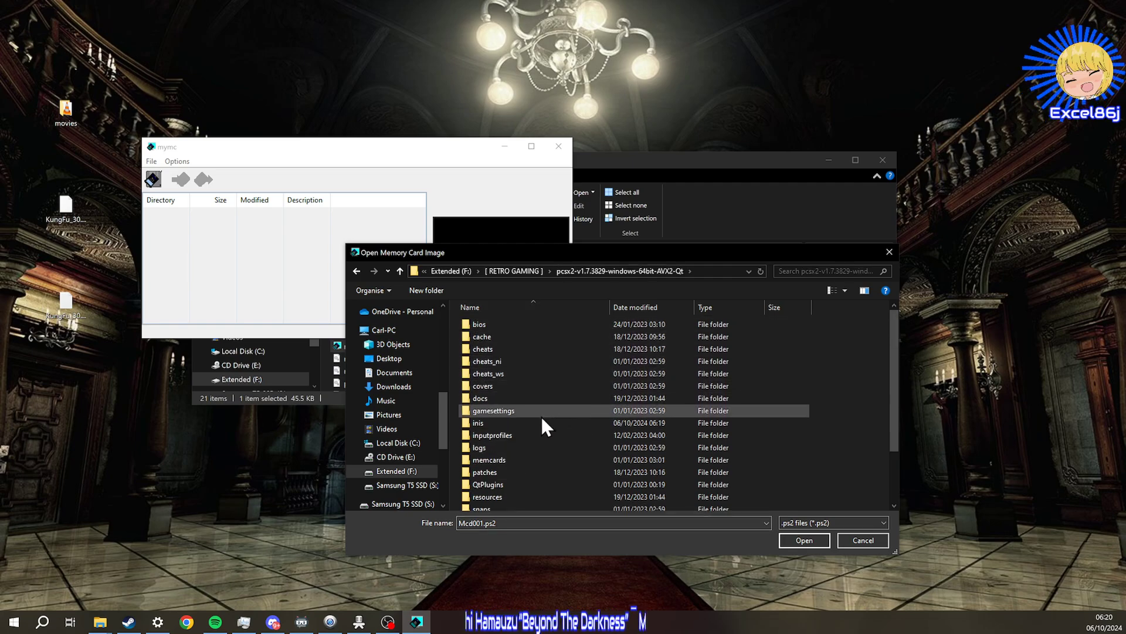
{"action": "scroll", "coordinate": [541, 416], "scroll_direction": "down", "scroll_amount": 1}
{"action": "double_click", "coordinate": [505, 454]}
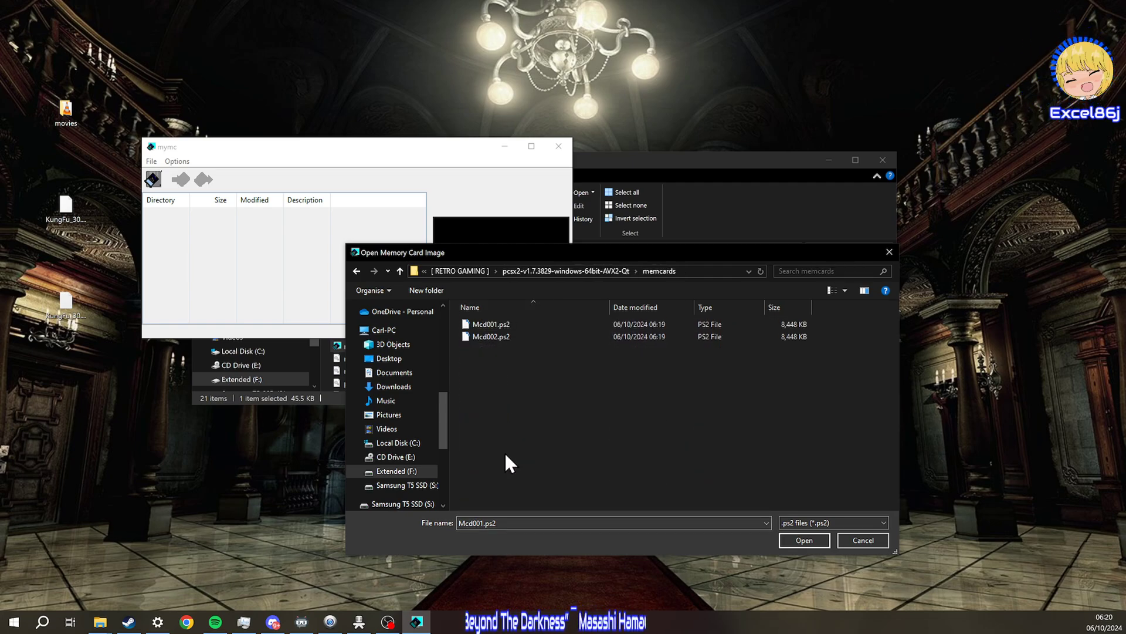
{"action": "left_click", "coordinate": [504, 323]}
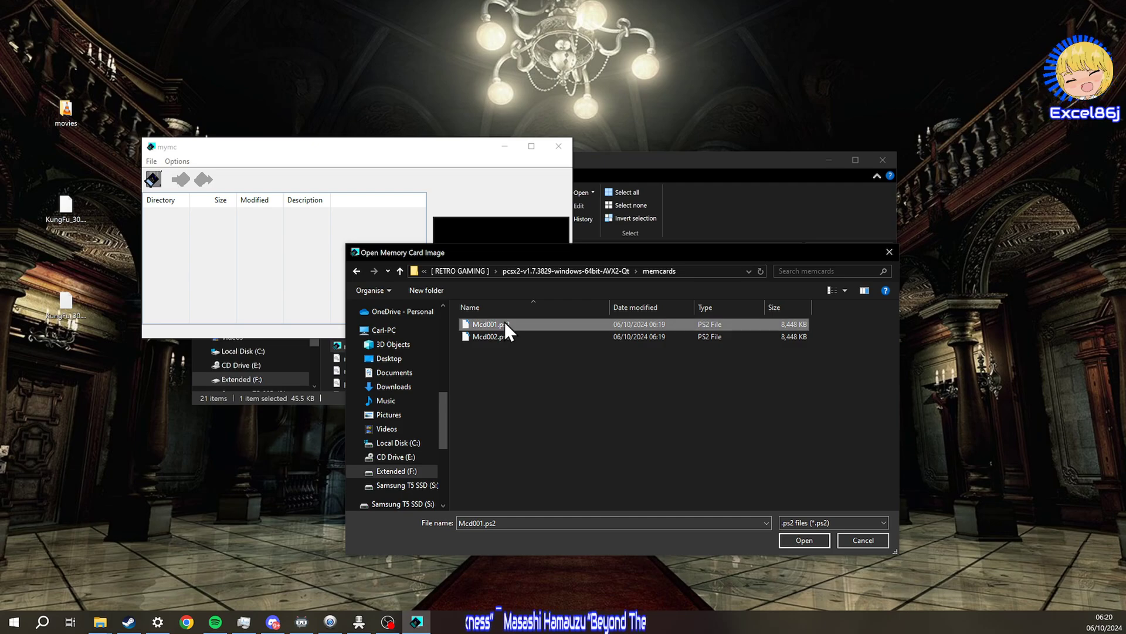
{"action": "left_click", "coordinate": [804, 540]}
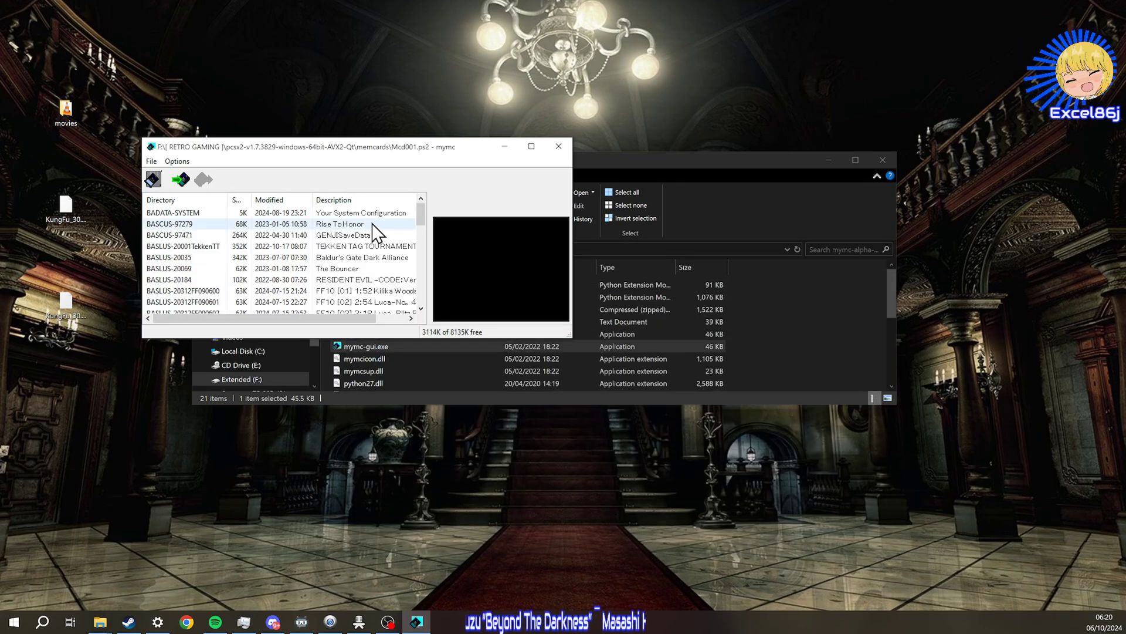
- Enlarge the mymc window and select the FF10 [10] 4:10 Highroad-North save
{"action": "left_click_drag", "start_coordinate": [572, 337], "coordinate": [873, 527]}
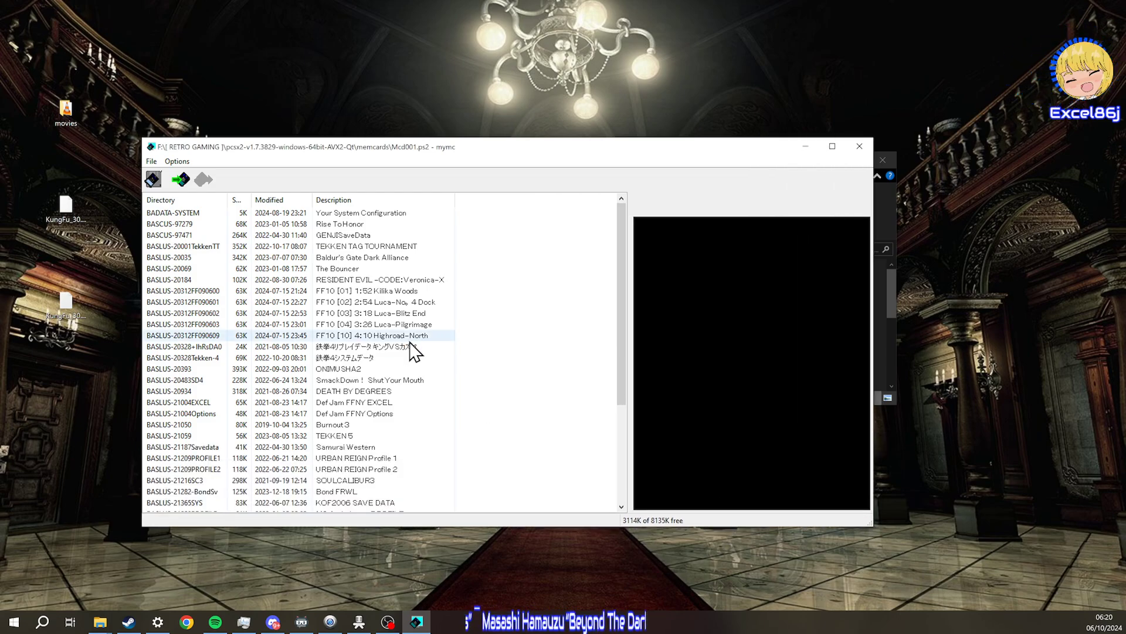
{"action": "left_click", "coordinate": [382, 404]}
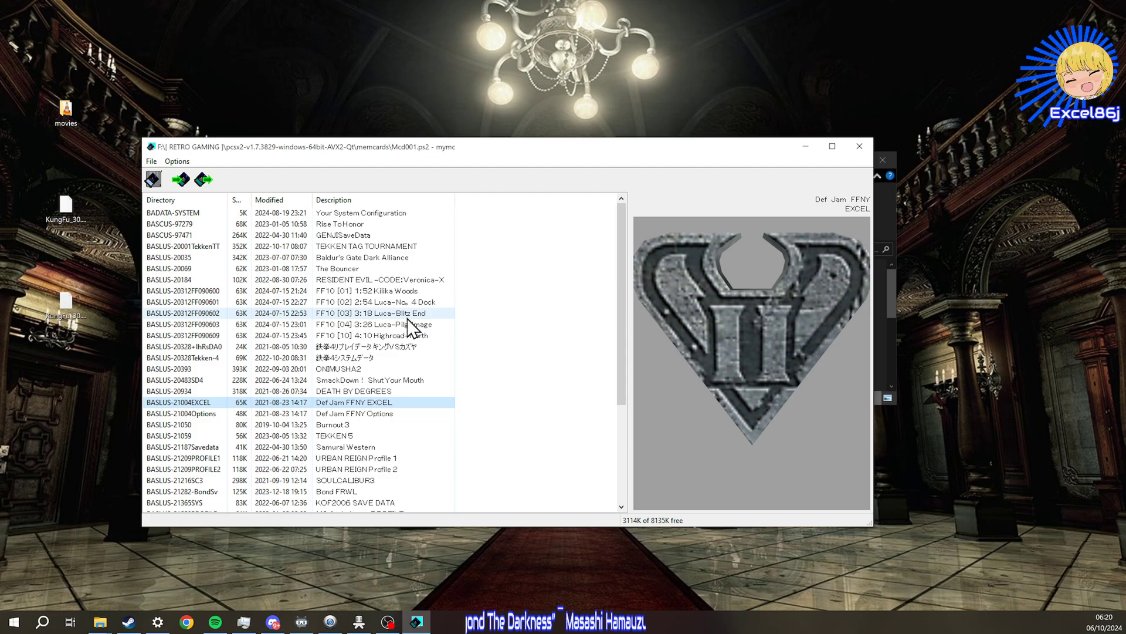
{"action": "left_click", "coordinate": [350, 338]}
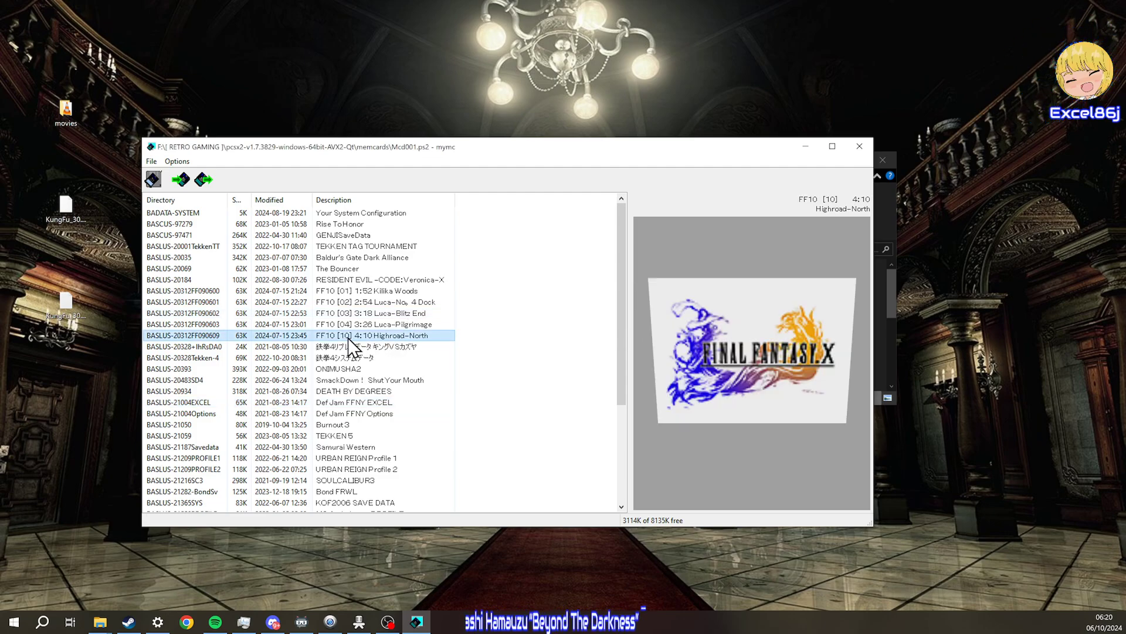
- Export the Final Fantasy X save as a .psu file to Downloads (F:)
{"action": "left_click", "coordinate": [204, 179]}
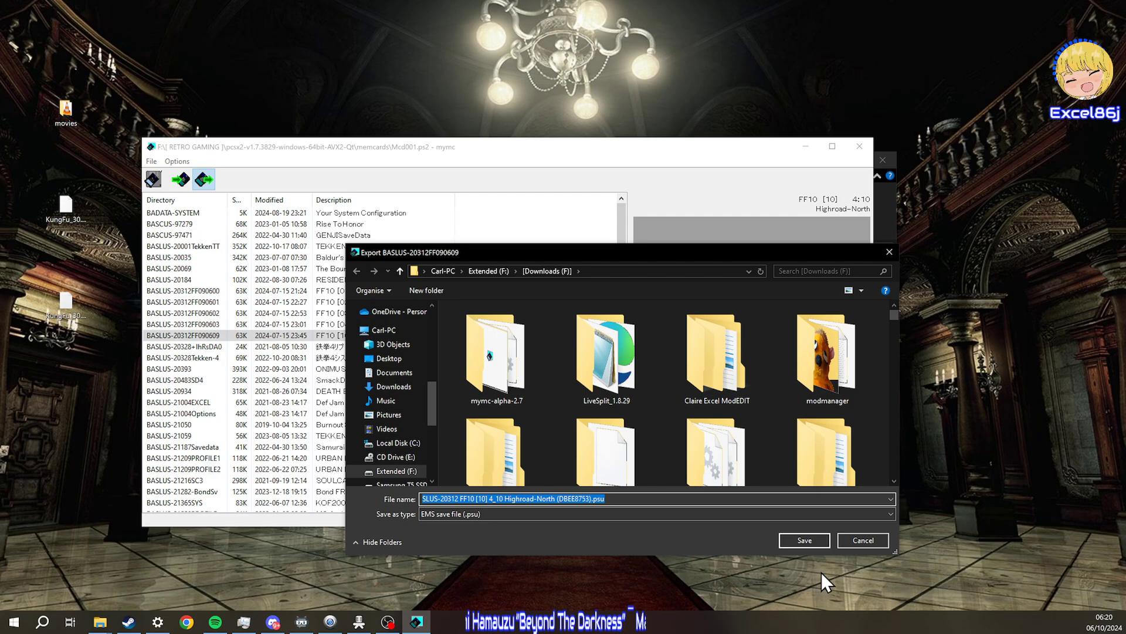
{"action": "left_click", "coordinate": [820, 544]}
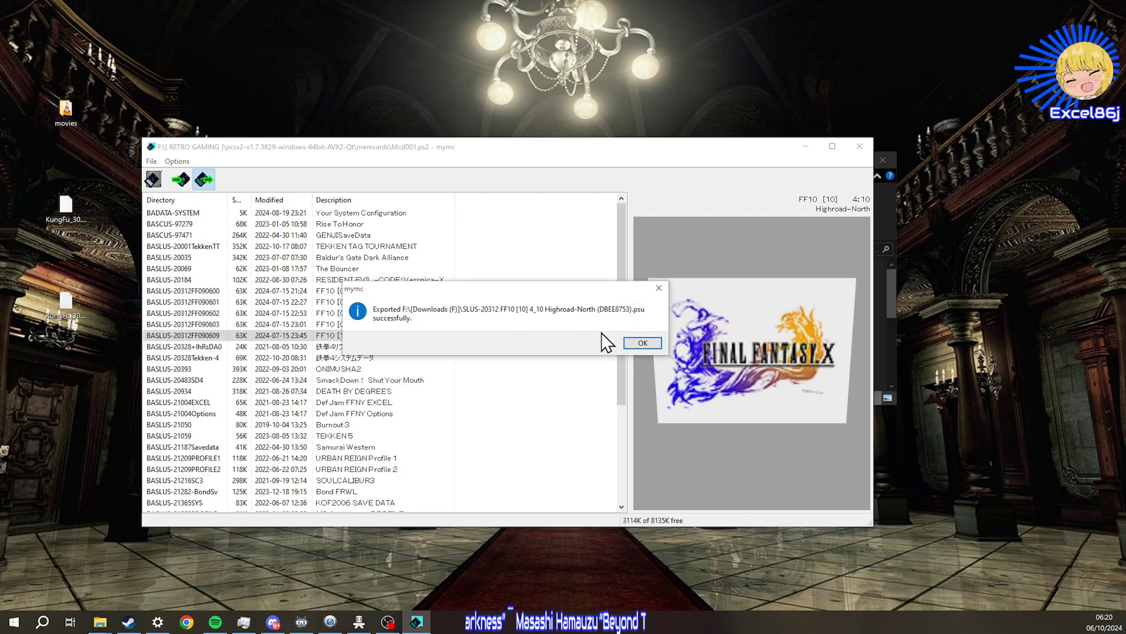
{"action": "left_click", "coordinate": [632, 347]}
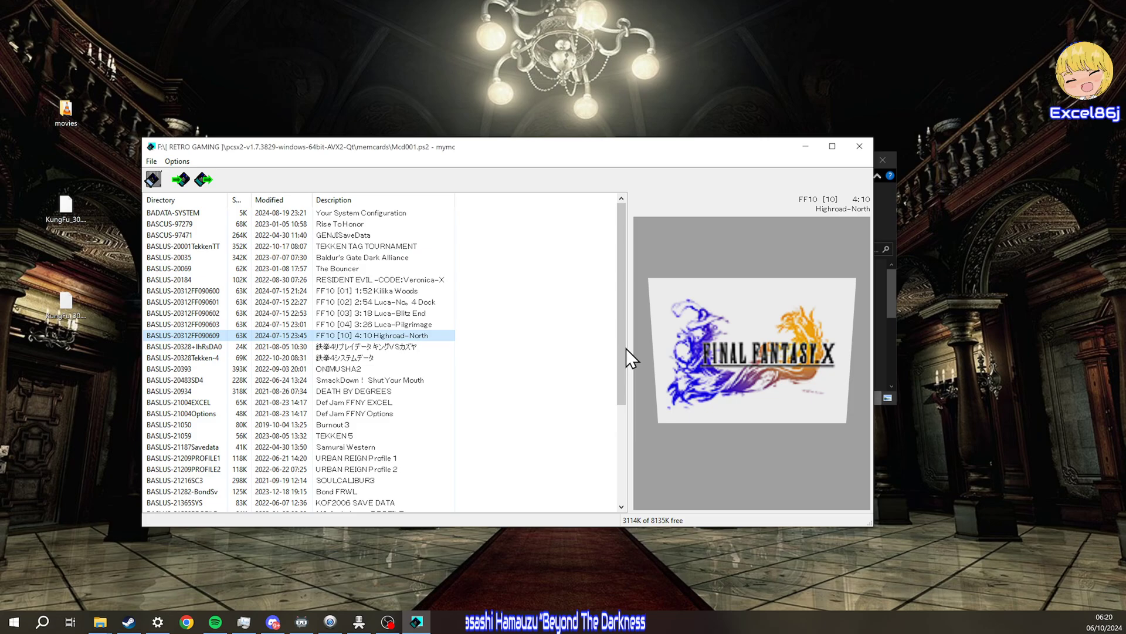
{"action": "left_click", "coordinate": [95, 623]}
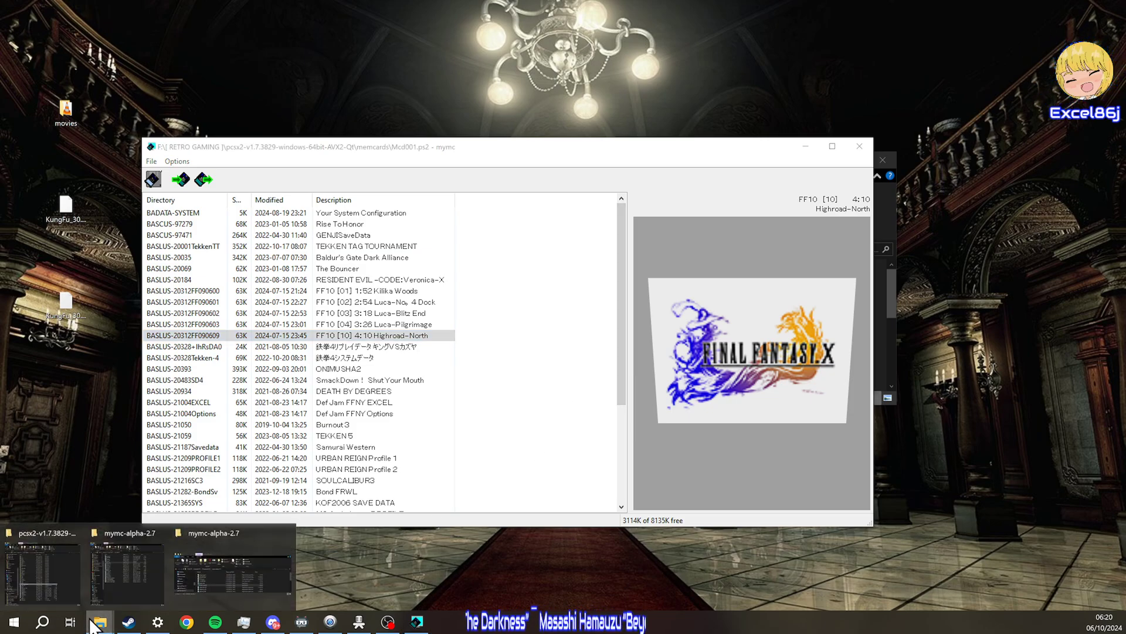
- Check the 63 KB SLUS-20312 FF10 .psu file in Downloads (F:), then minimise Explorer
{"action": "left_click", "coordinate": [182, 562]}
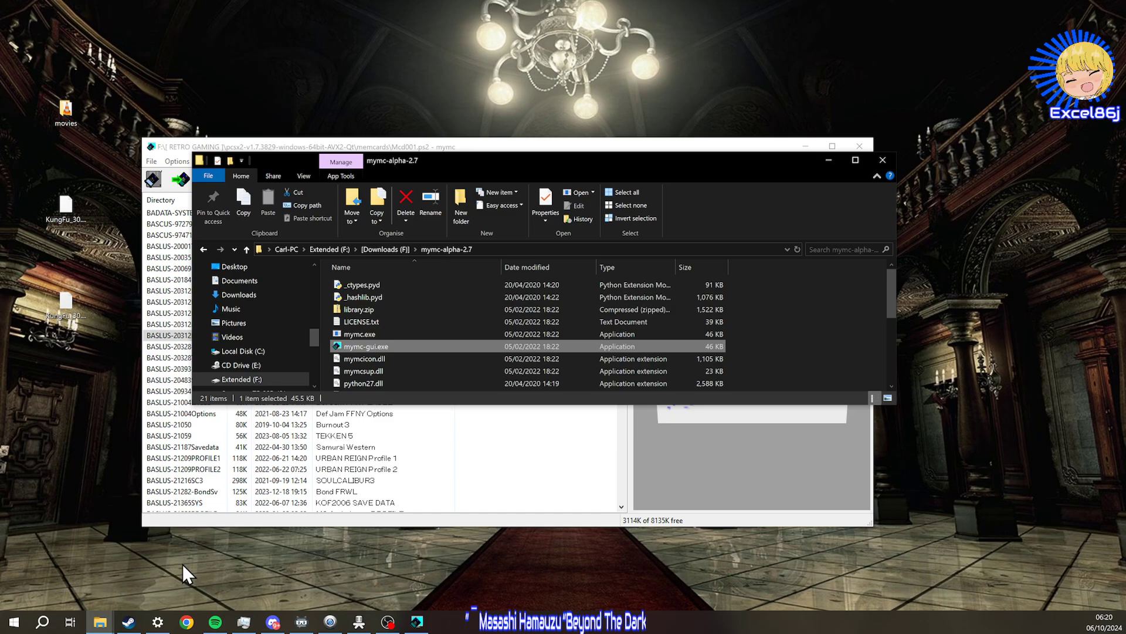
{"action": "left_click", "coordinate": [388, 249]}
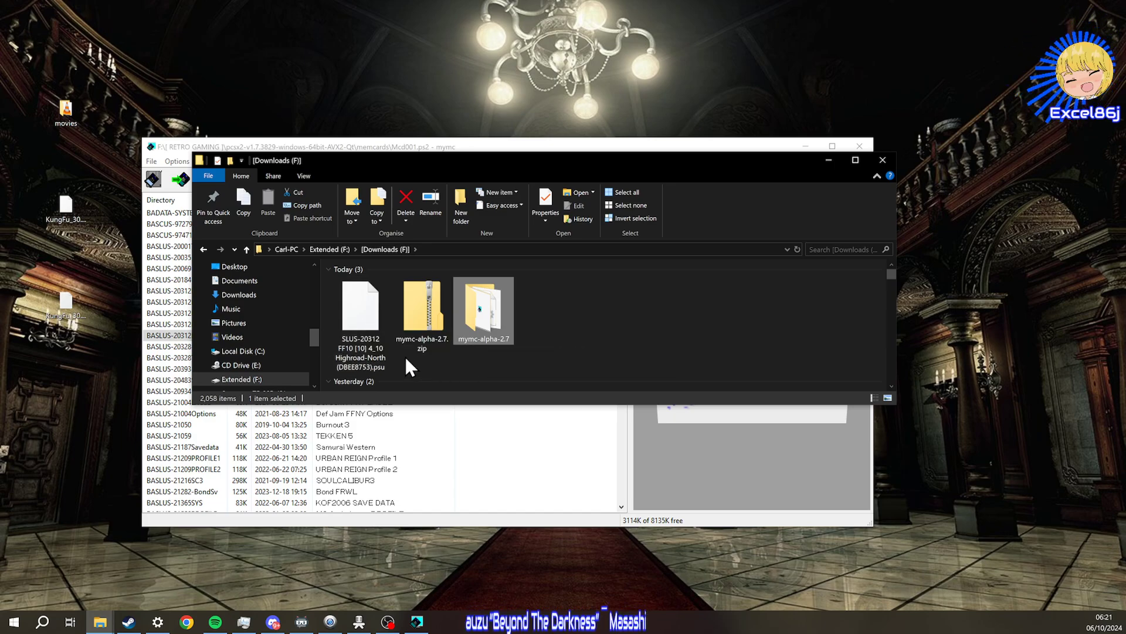
{"action": "left_click", "coordinate": [361, 312]}
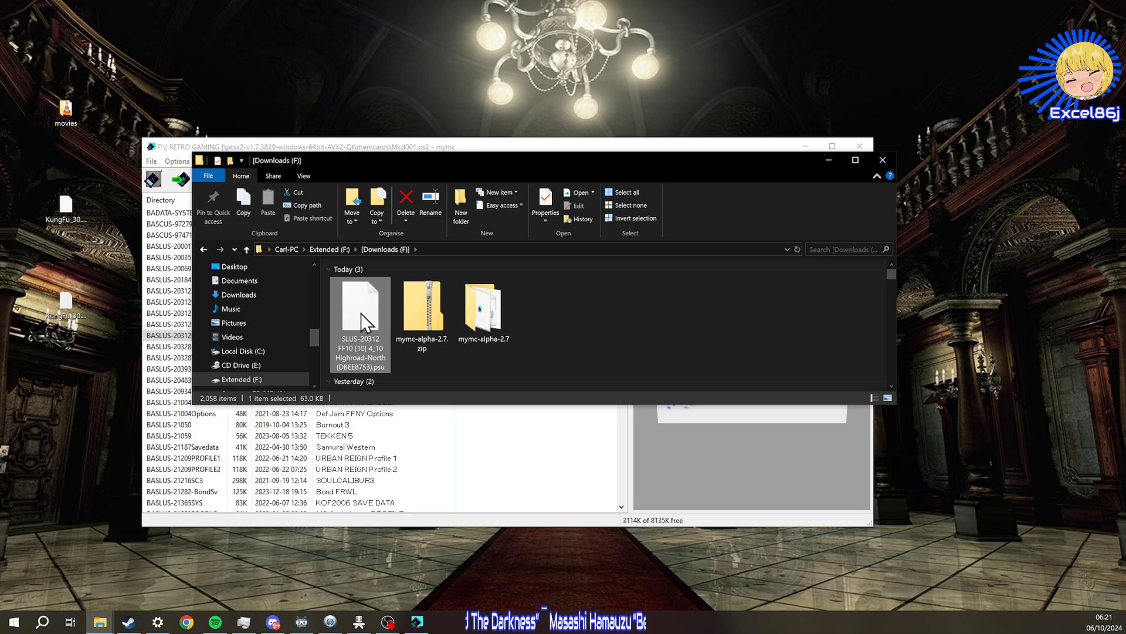
{"action": "left_click_drag", "start_coordinate": [361, 312], "coordinate": [367, 342]}
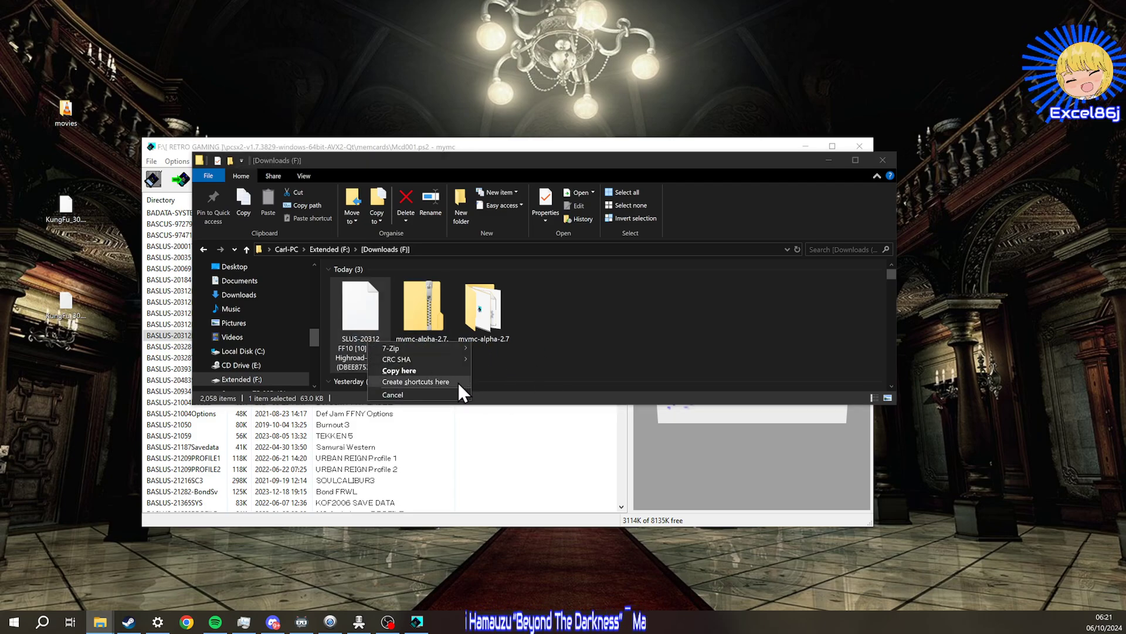
{"action": "left_click", "coordinate": [392, 395]}
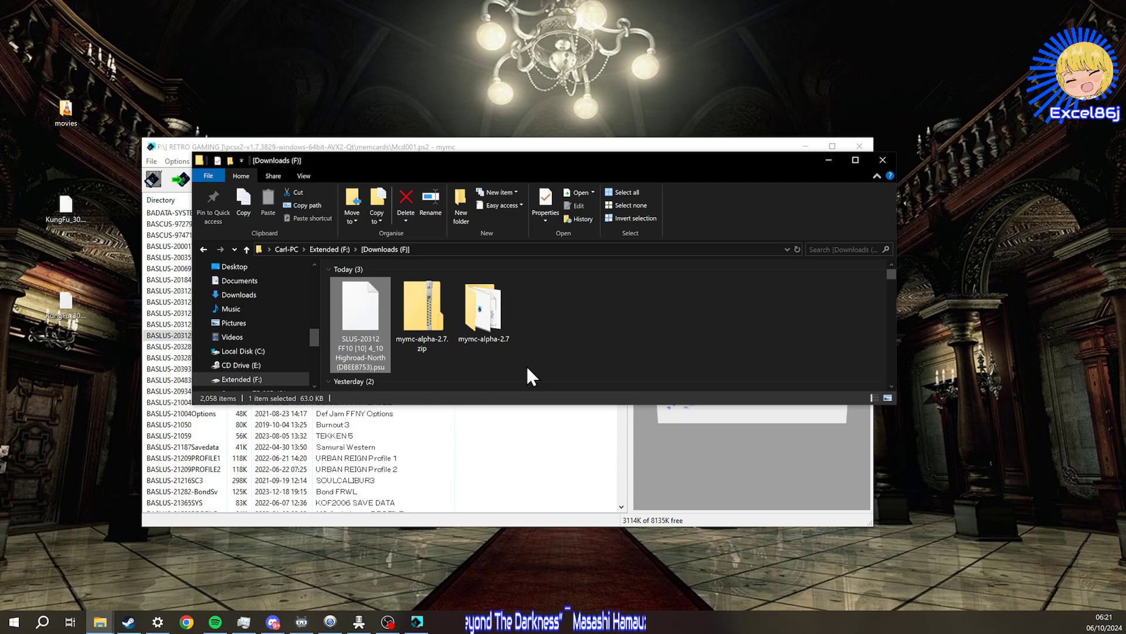
{"action": "left_click", "coordinate": [826, 162]}
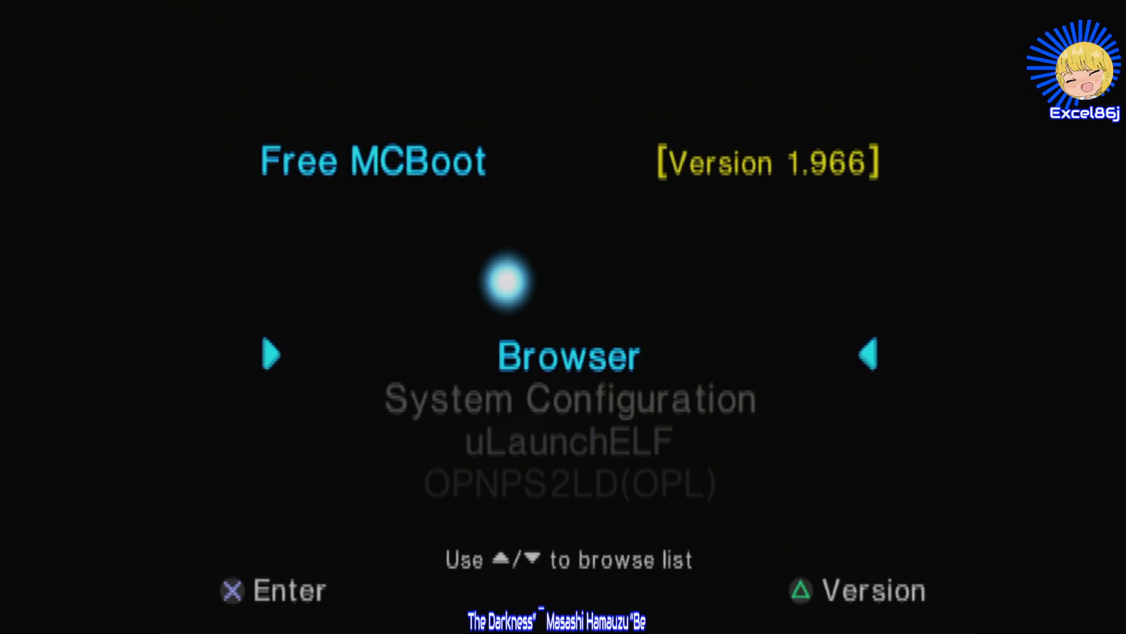
- Launch uLaunchELF from Free McBoot and browse the mass:/ USB drive
{"action": "key", "text": "Down"}
{"action": "key", "text": "Down"}
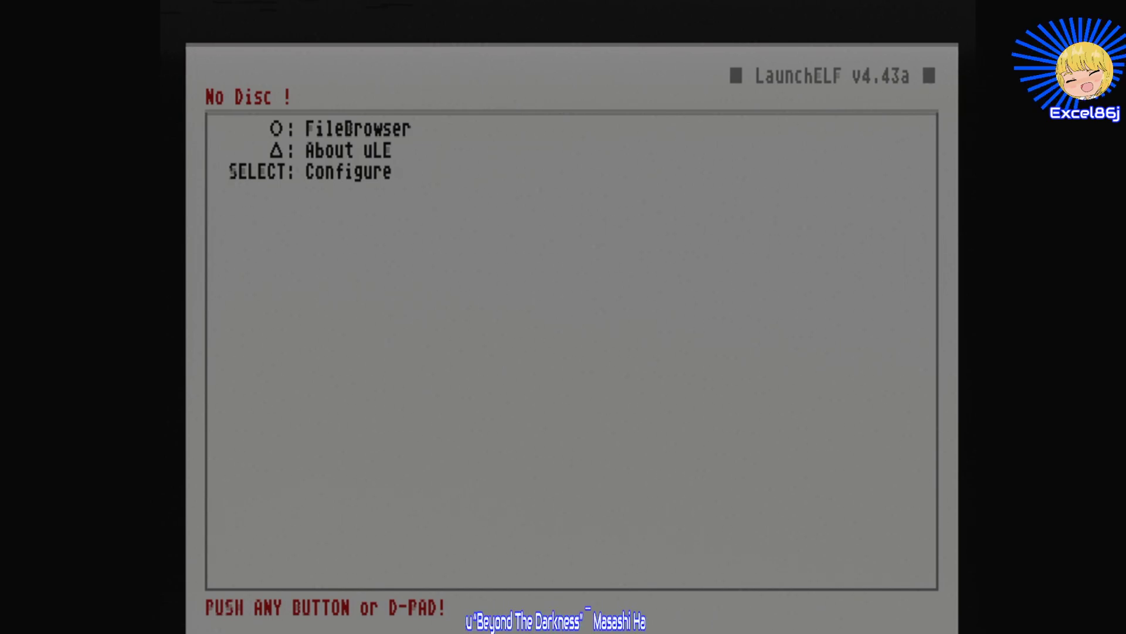
{"action": "key", "text": "Return"}
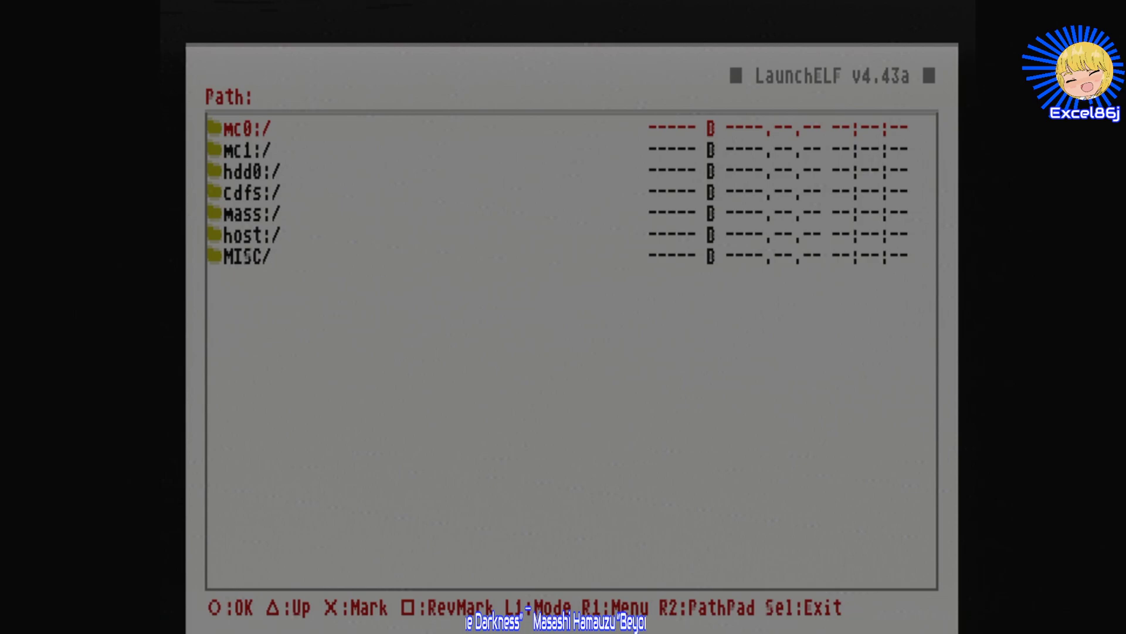
{"action": "key", "text": "Down"}
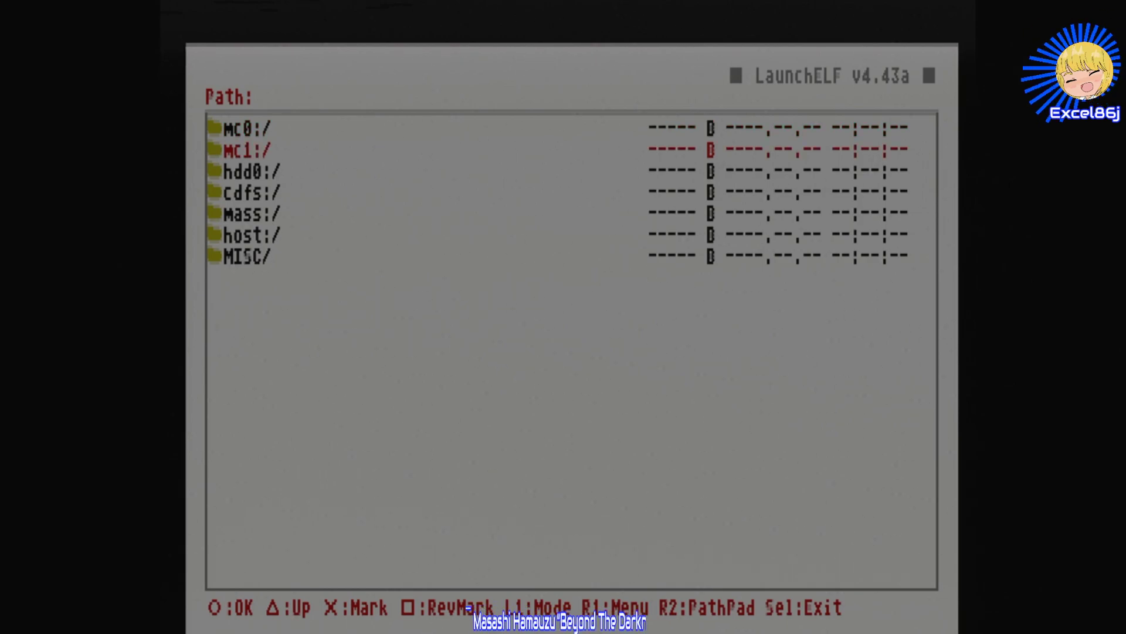
{"action": "key", "text": "Down"}
{"action": "key", "text": "Down"}
{"action": "key", "text": "Down"}
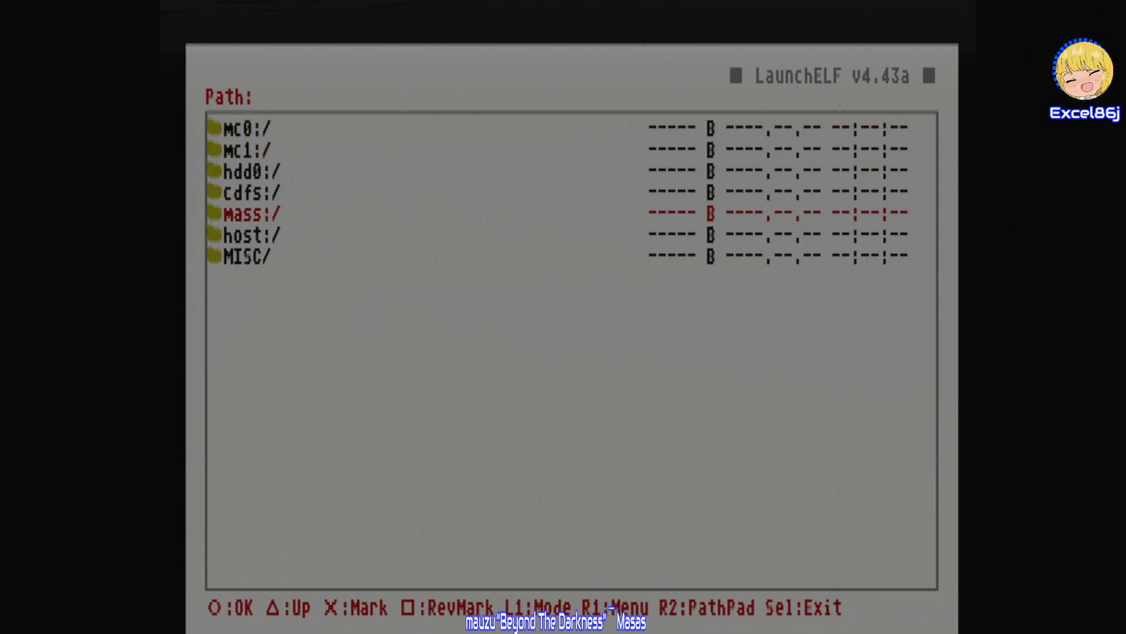
{"action": "key", "text": "Return"}
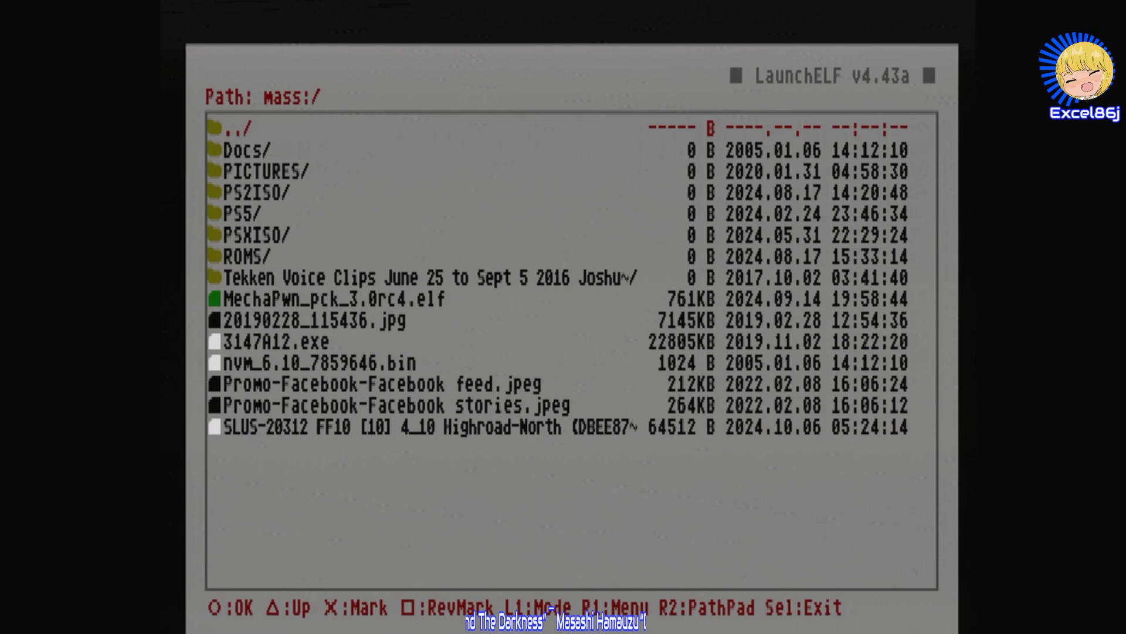
- Copy the SLUS-20312 FF10 Highroad-North save file from mass:/ to the clipboard
{"action": "key", "text": "Down"}
{"action": "key", "text": "Down"}
{"action": "key", "text": "Down"}
{"action": "key", "text": "Down"}
{"action": "key", "text": "Down"}
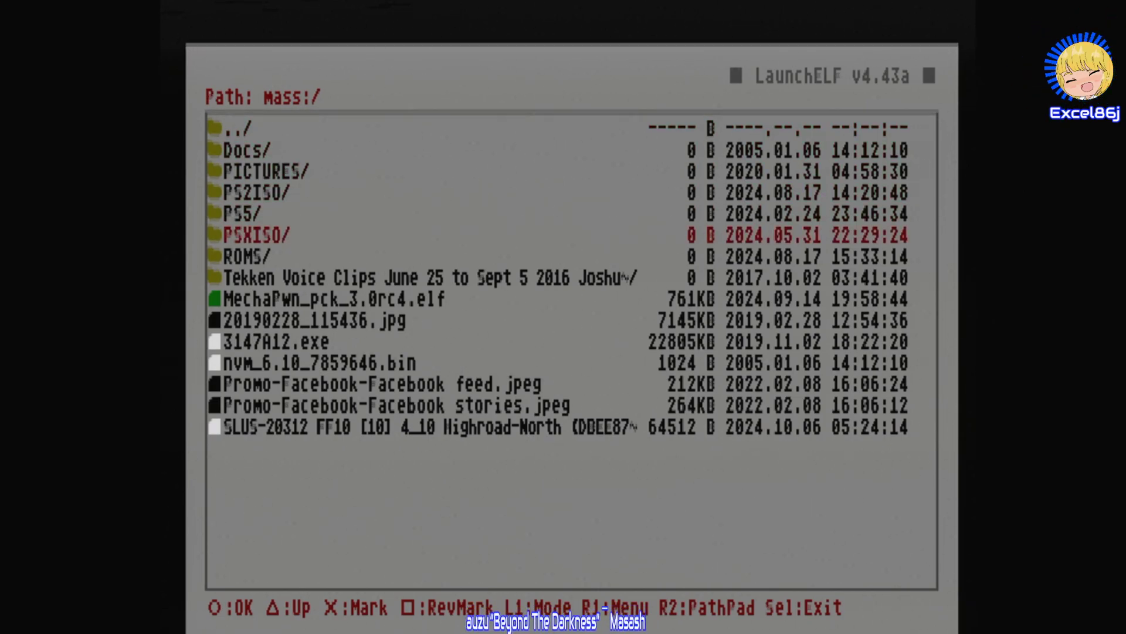
{"action": "key", "text": "Down"}
{"action": "key", "text": "Down"}
{"action": "key", "text": "Down"}
{"action": "key", "text": "Down"}
{"action": "key", "text": "Down"}
{"action": "key", "text": "Down"}
{"action": "key", "text": "Down"}
{"action": "key", "text": "Down"}
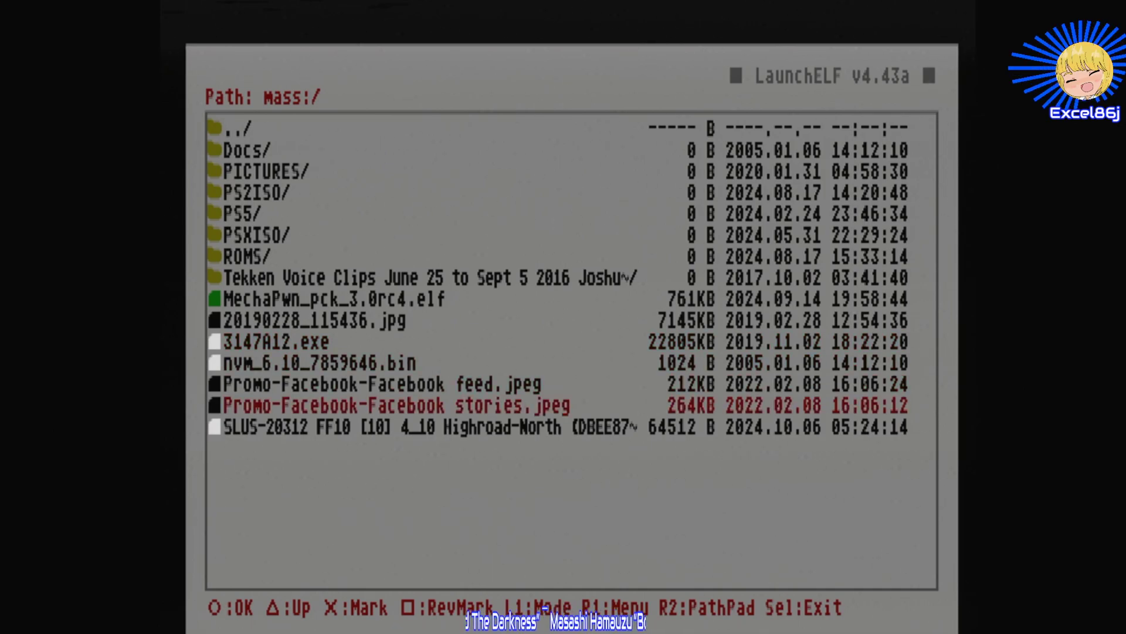
{"action": "key", "text": "Down"}
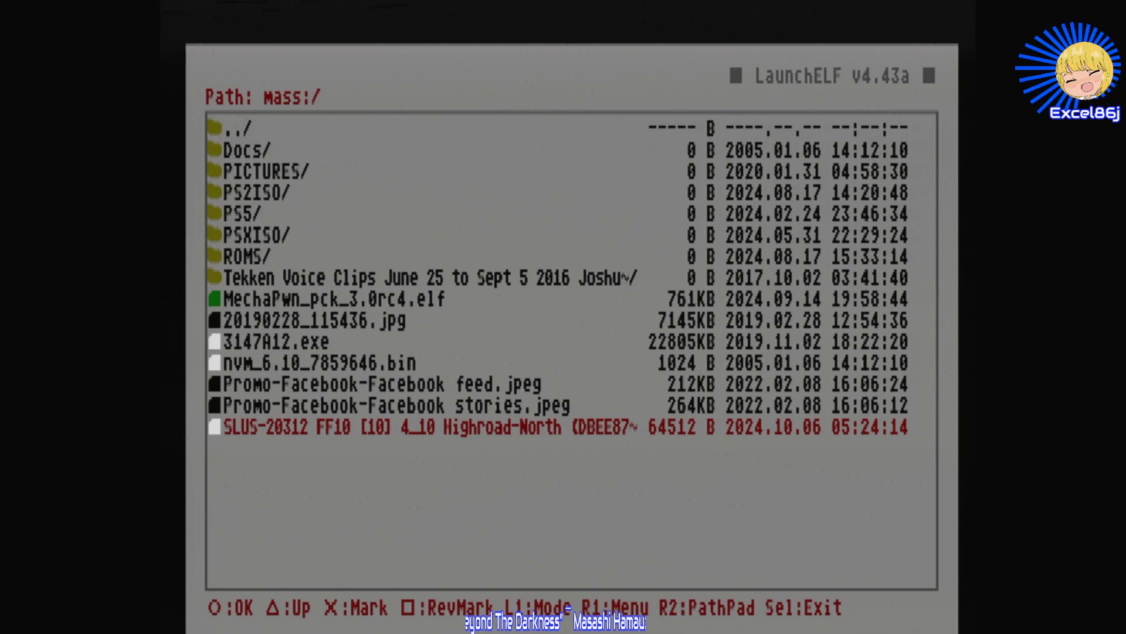
{"action": "key", "text": "Menu"}
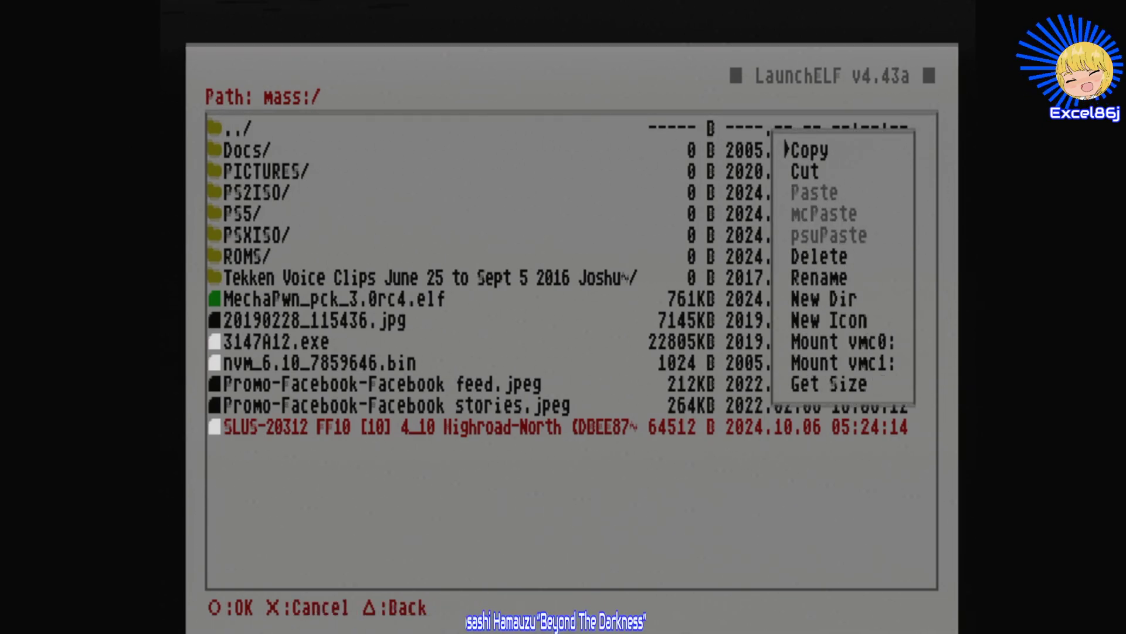
{"action": "key", "text": "Return"}
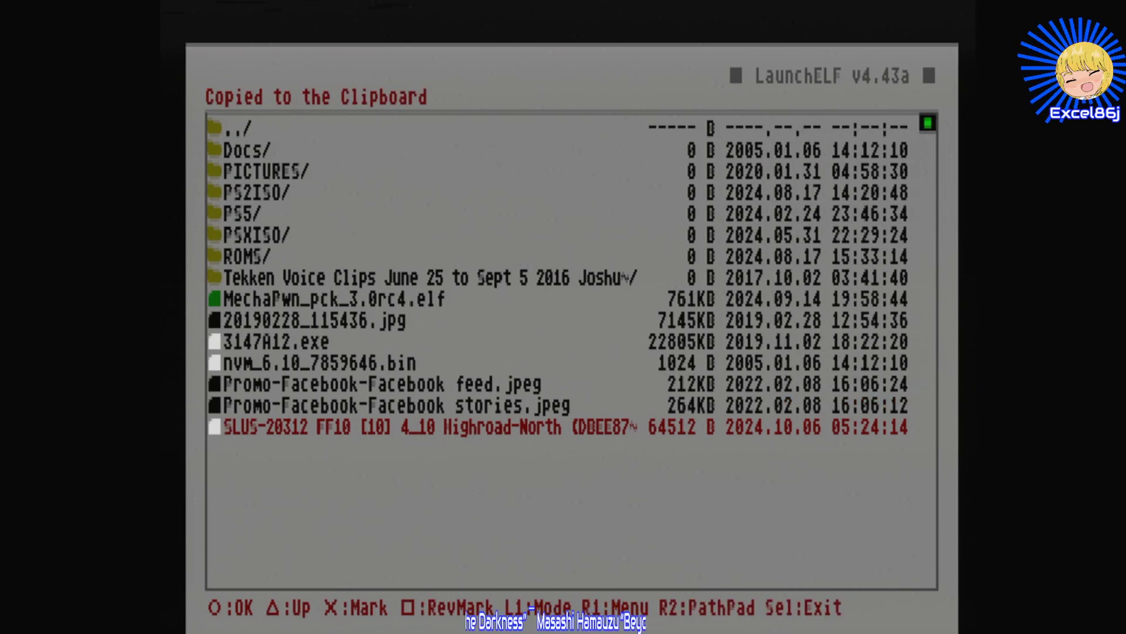
- Return to the device list and open memory card mc1:/
{"action": "key", "text": "BackSpace"}
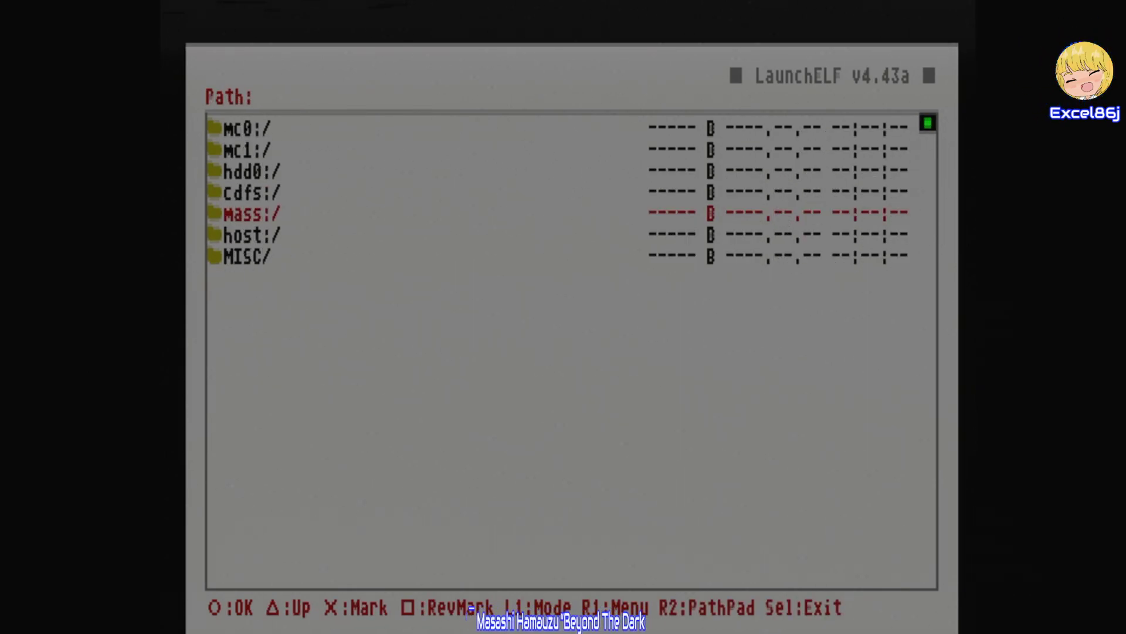
{"action": "key", "text": "Up"}
{"action": "key", "text": "Up"}
{"action": "key", "text": "Up"}
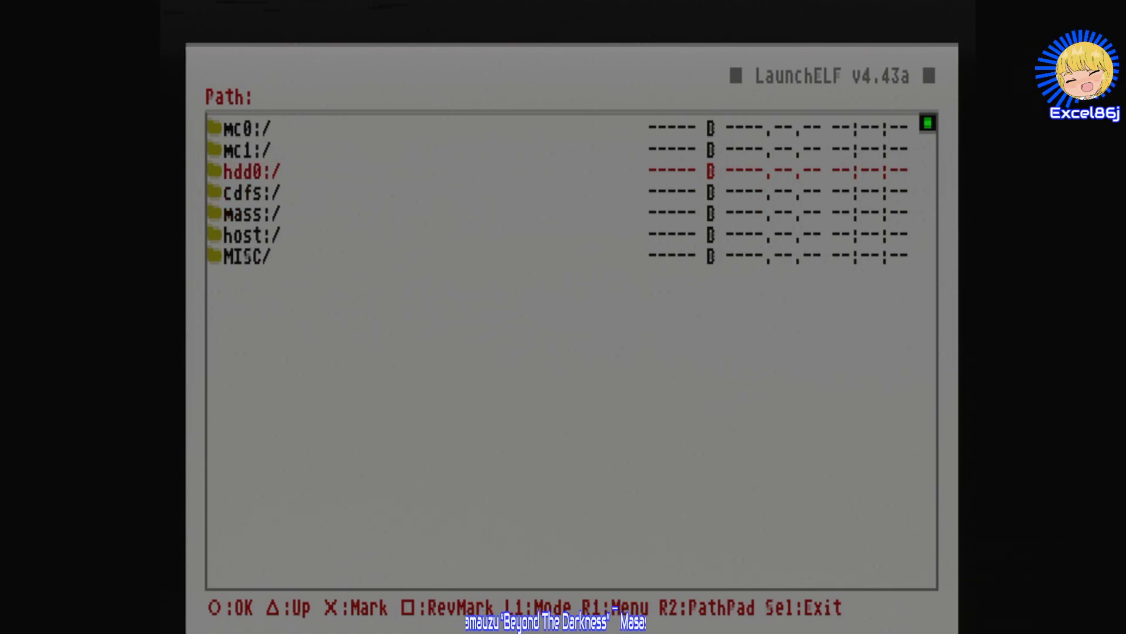
{"action": "key", "text": "Up"}
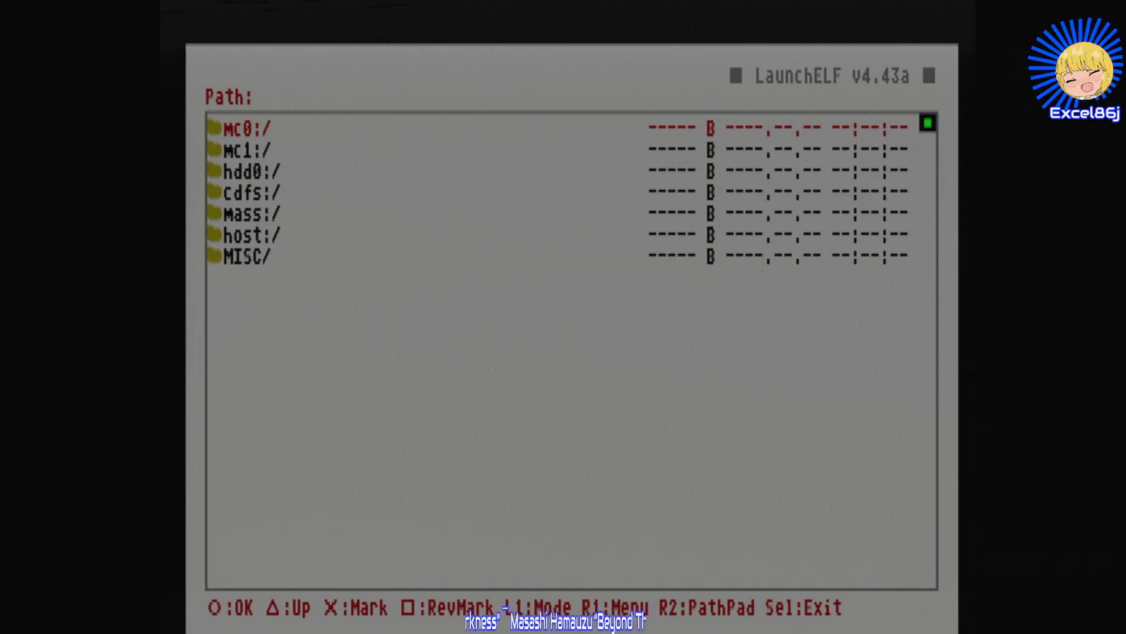
{"action": "key", "text": "Down"}
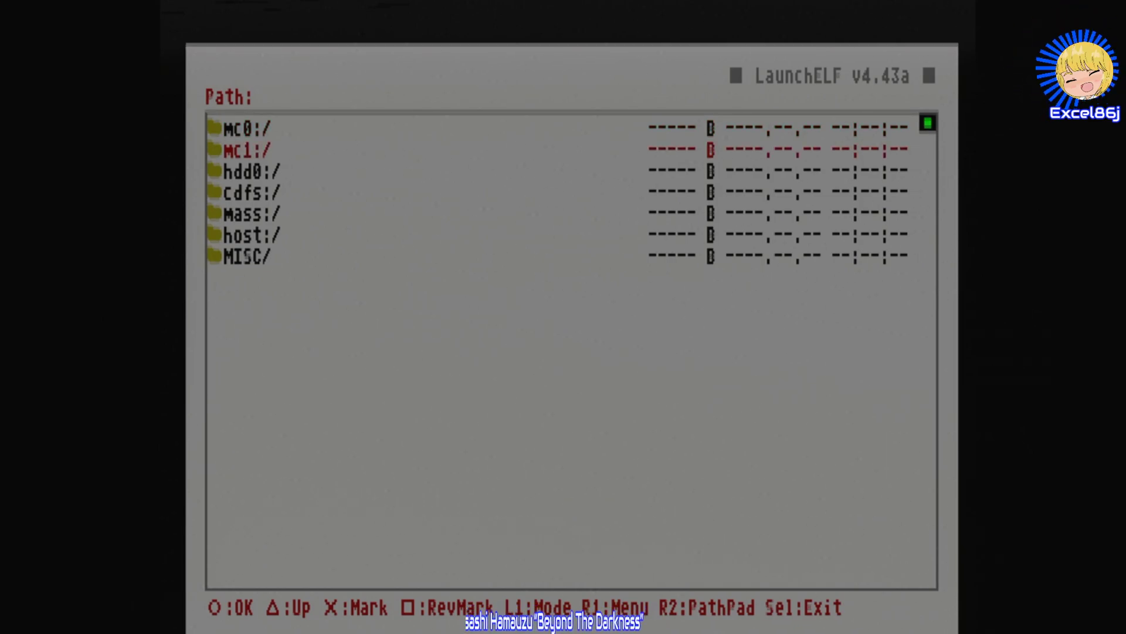
{"action": "key", "text": "Return"}
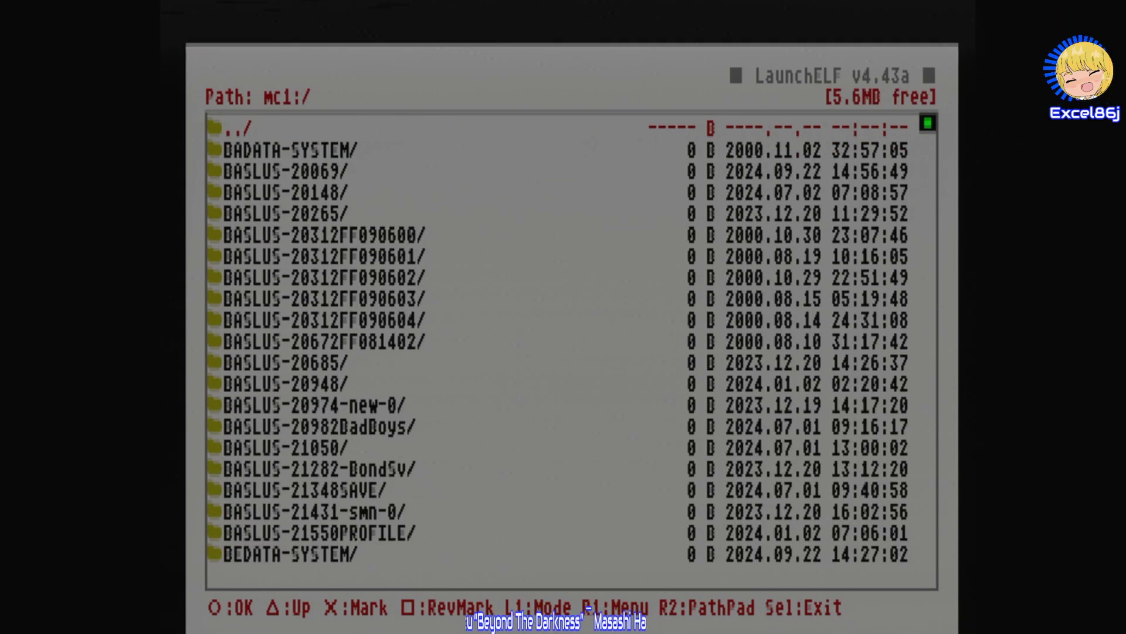
{"action": "key", "text": "Down"}
{"action": "key", "text": "Down"}
{"action": "key", "text": "Down"}
{"action": "key", "text": "Down"}
{"action": "key", "text": "Down"}
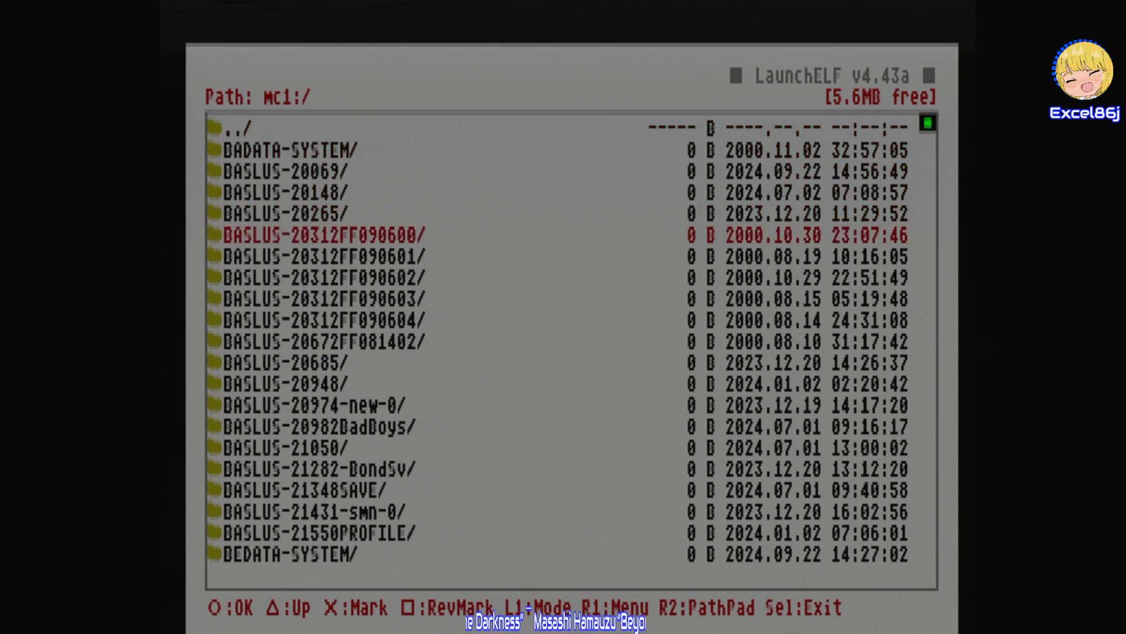
{"action": "key", "text": "Up"}
{"action": "key", "text": "Up"}
{"action": "key", "text": "Up"}
{"action": "key", "text": "Up"}
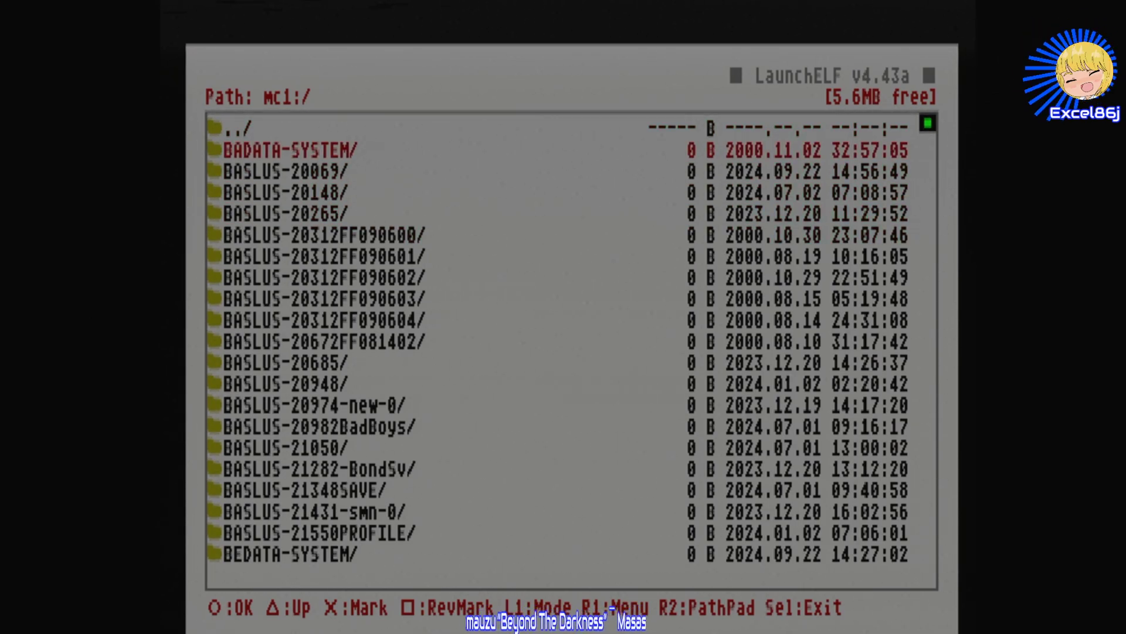
- psuPaste the FF10 save onto mc1, creating folder BASLUS-20312FF090609
{"action": "key", "text": "e"}
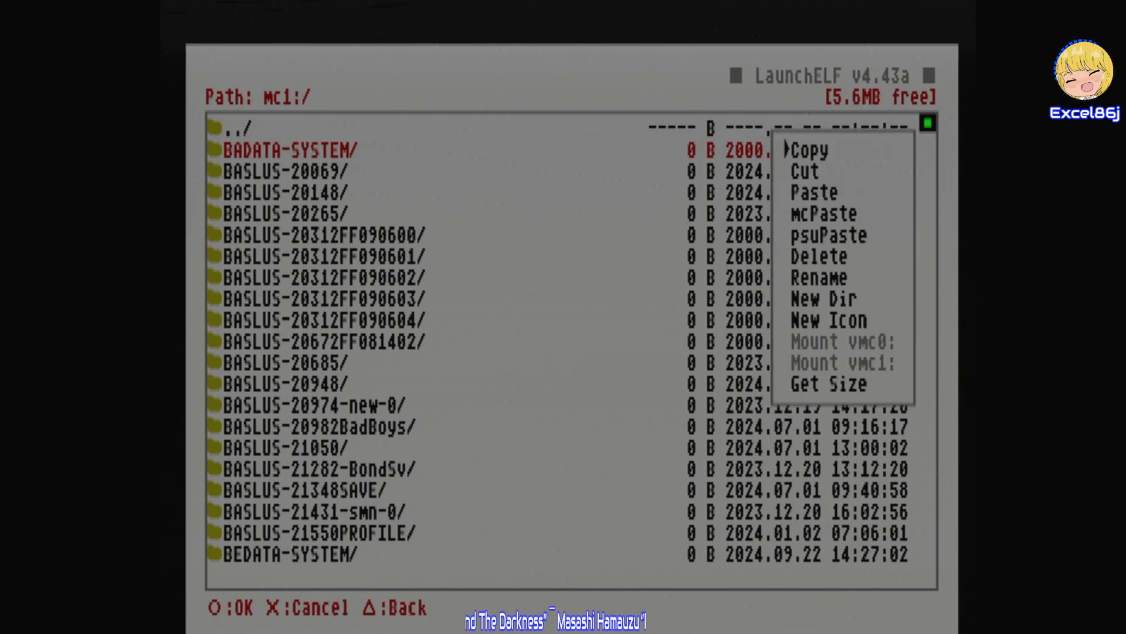
{"action": "key", "text": "Down"}
{"action": "key", "text": "Down"}
{"action": "key", "text": "Down"}
{"action": "key", "text": "Down"}
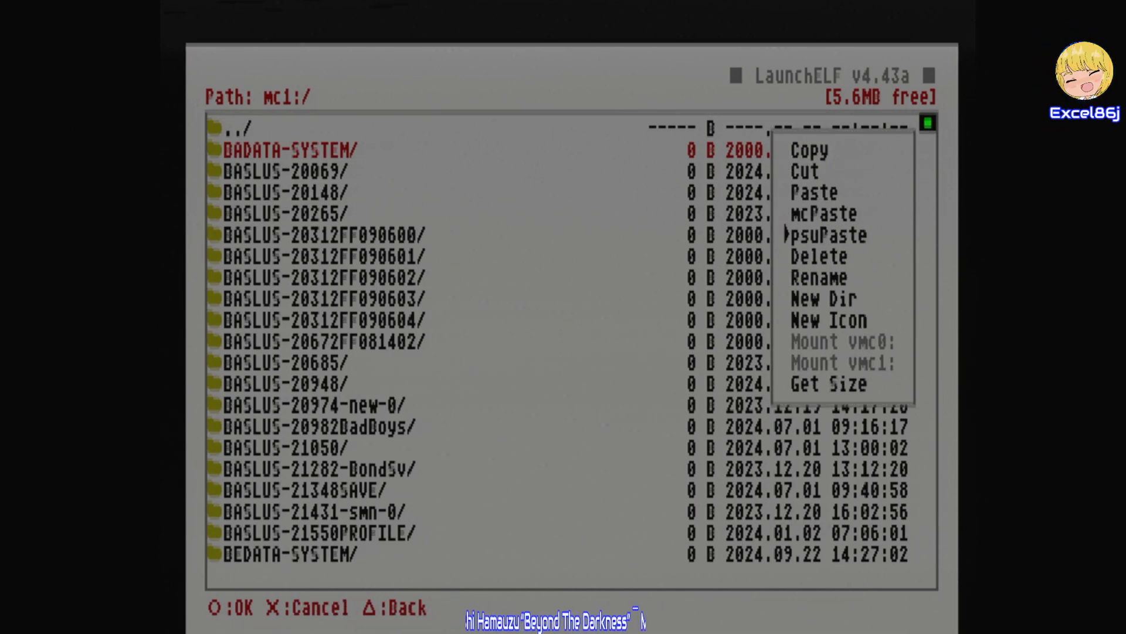
{"action": "key", "text": "Return"}
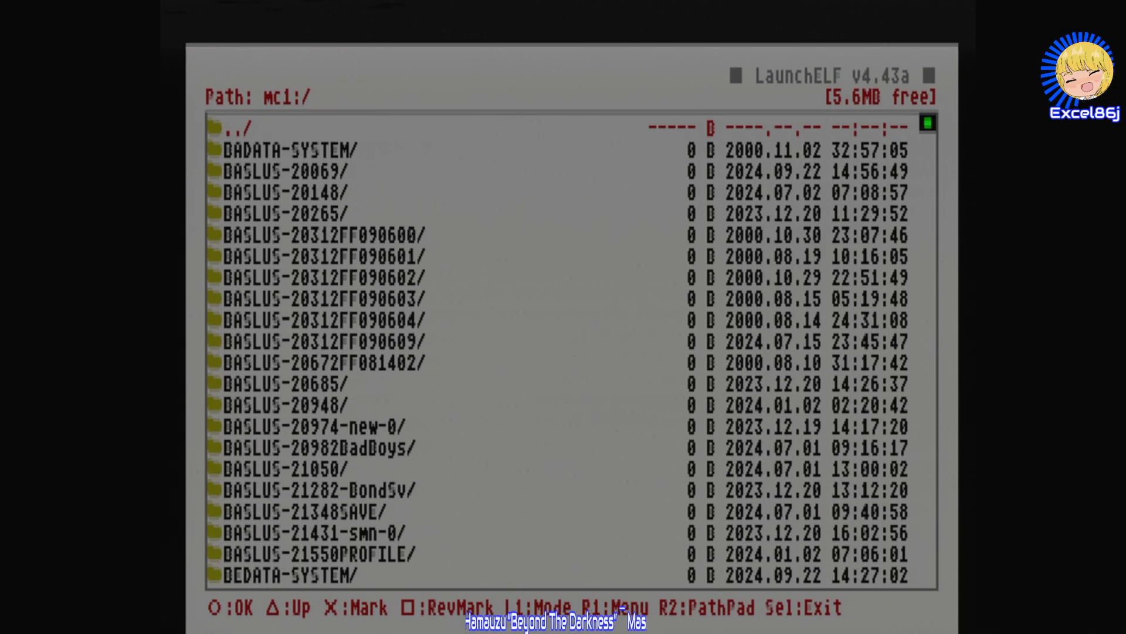
- Back out of the file browser to uLaunchELF's main menu
{"action": "key", "text": "BackSpace"}
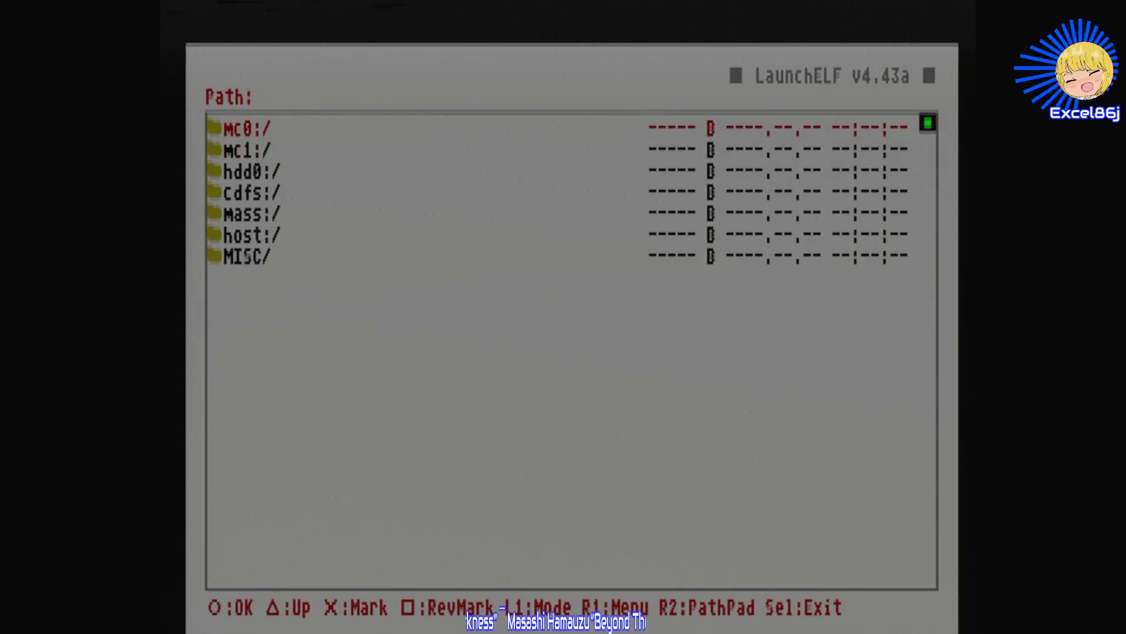
{"action": "key", "text": "BackSpace"}
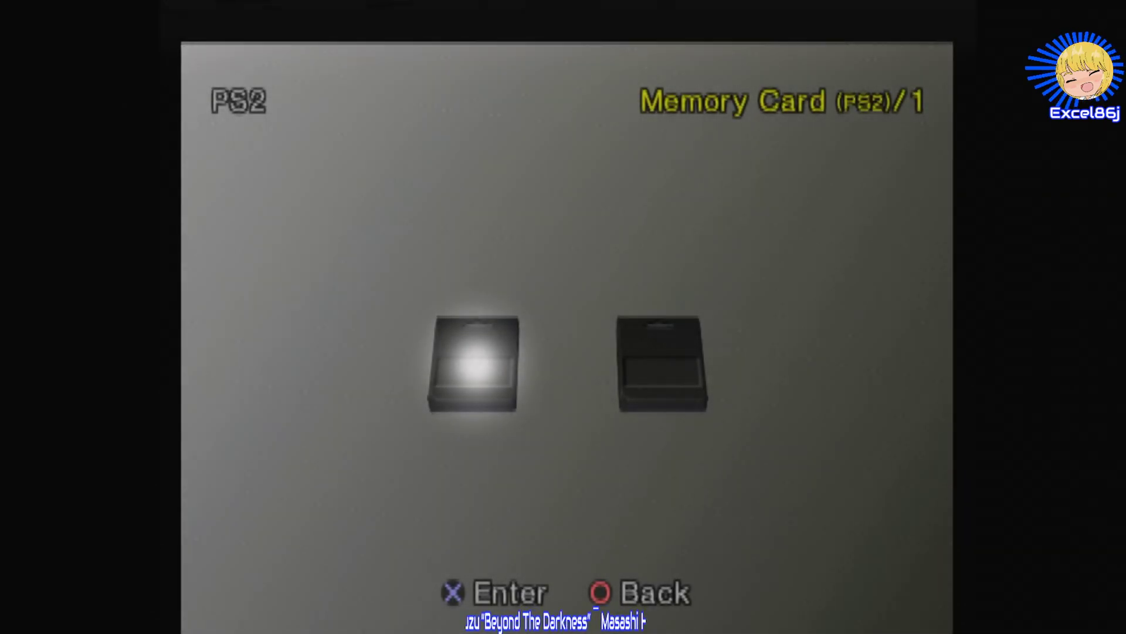
- Look through Memory Card 1, then find the FF10 [10] Highroad-North save on Memory Card 2
{"action": "key", "text": "Return"}
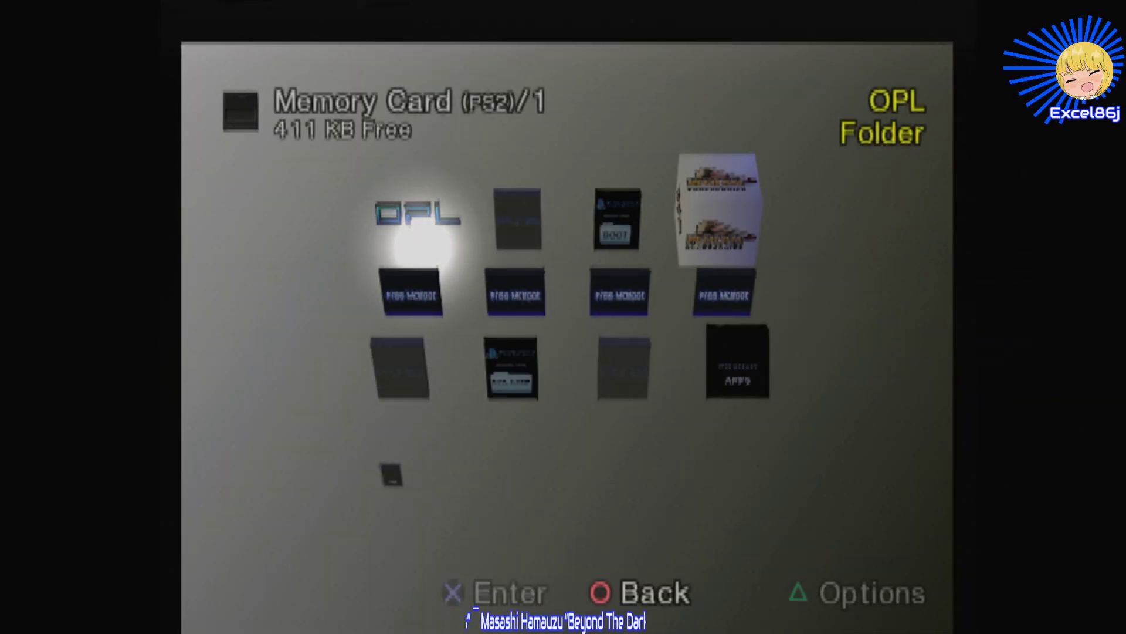
{"action": "key", "text": "Right"}
{"action": "key", "text": "Right"}
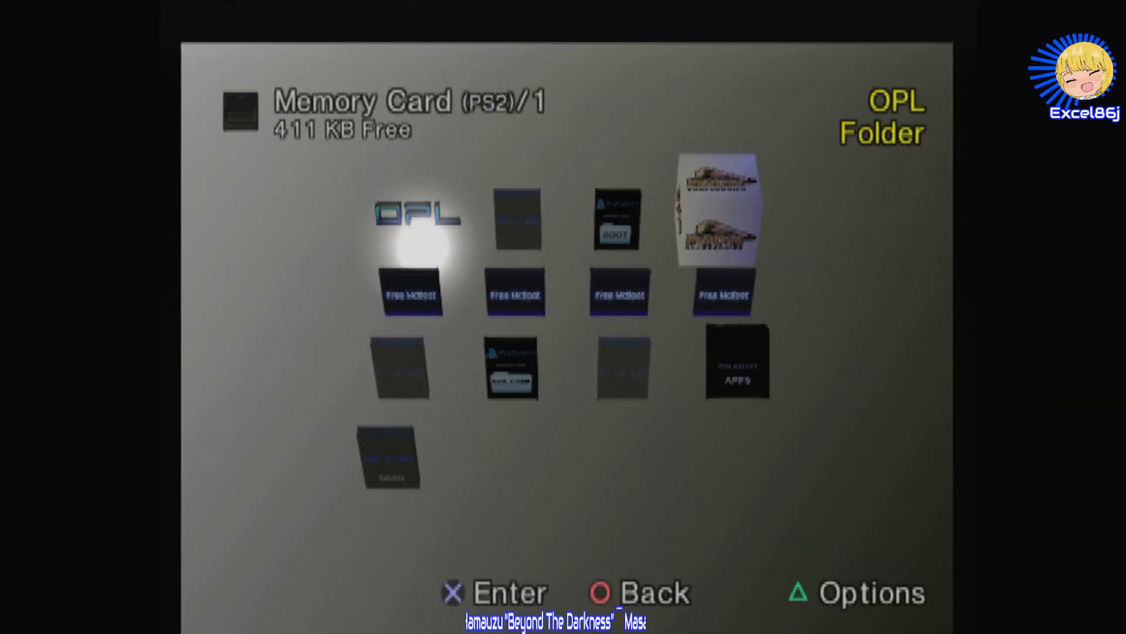
{"action": "key", "text": "Down"}
{"action": "key", "text": "Left"}
{"action": "key", "text": "Left"}
{"action": "key", "text": "Up"}
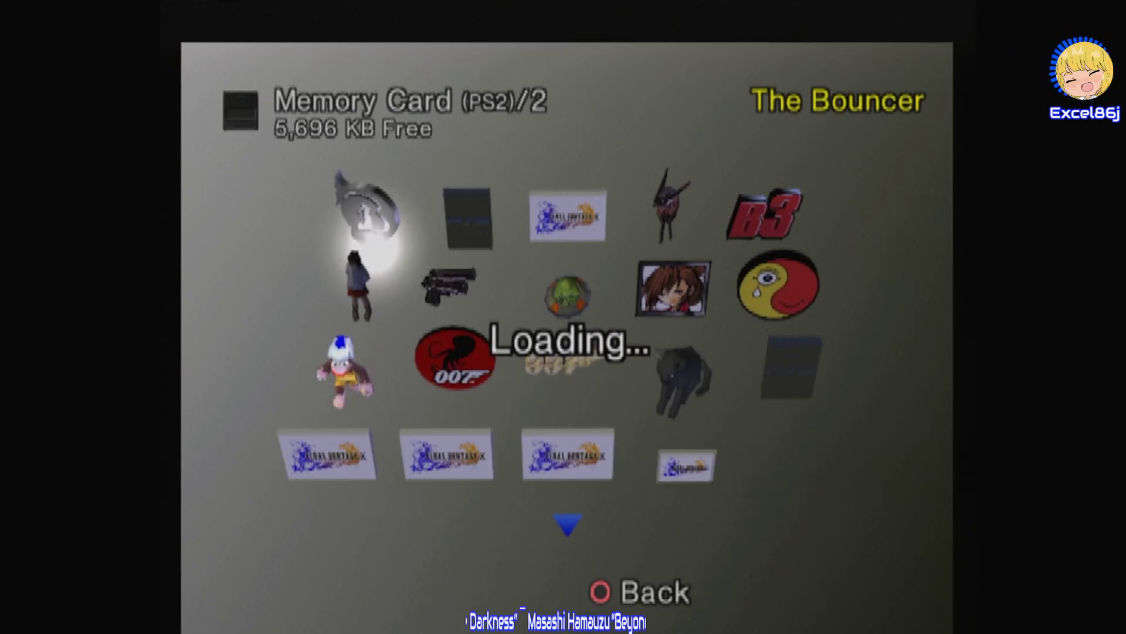
{"action": "key", "text": "Right"}
{"action": "key", "text": "Right"}
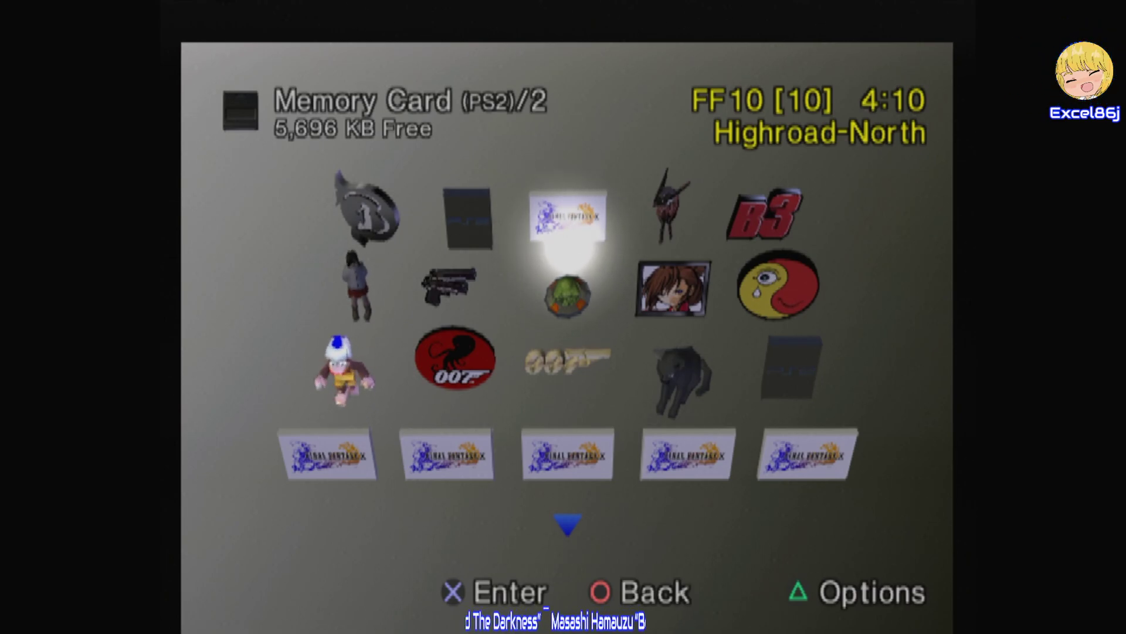
{"action": "key", "text": "Escape"}
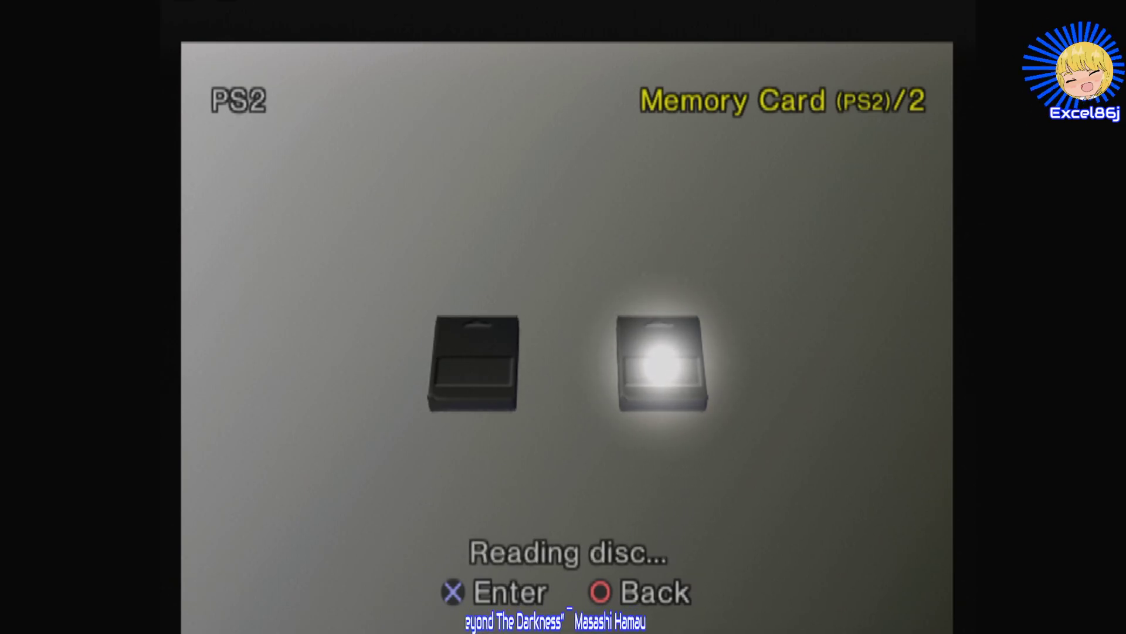
- Boot Final Fantasy X from the PS2 disc and choose LOAD on its title screen
{"action": "key", "text": "Down"}
{"action": "key", "text": "Return"}
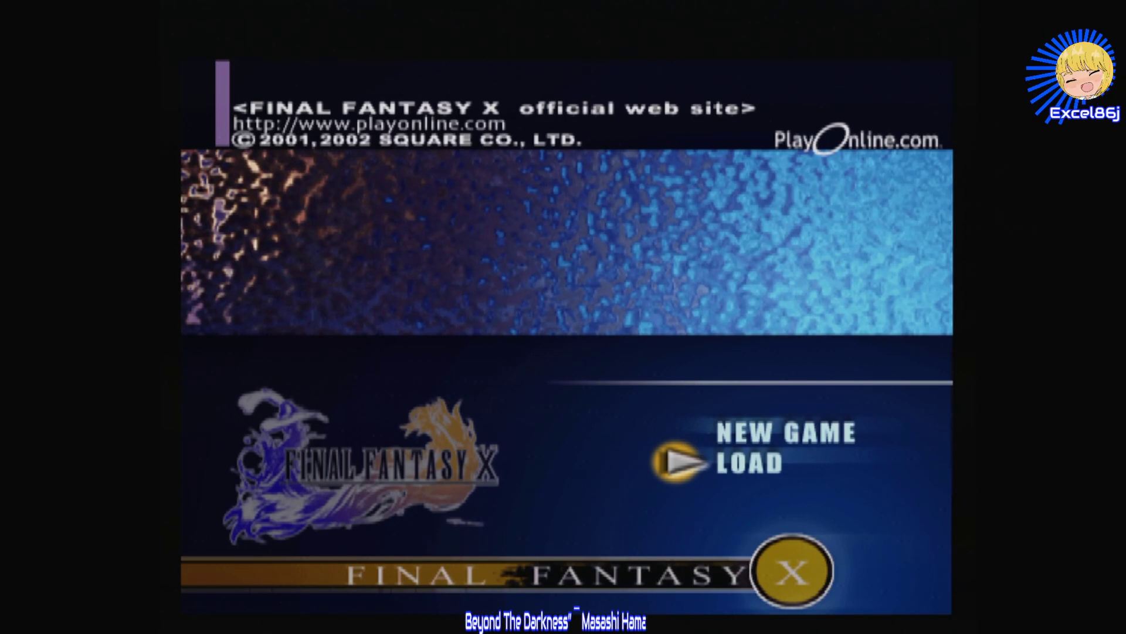
{"action": "key", "text": "Return"}
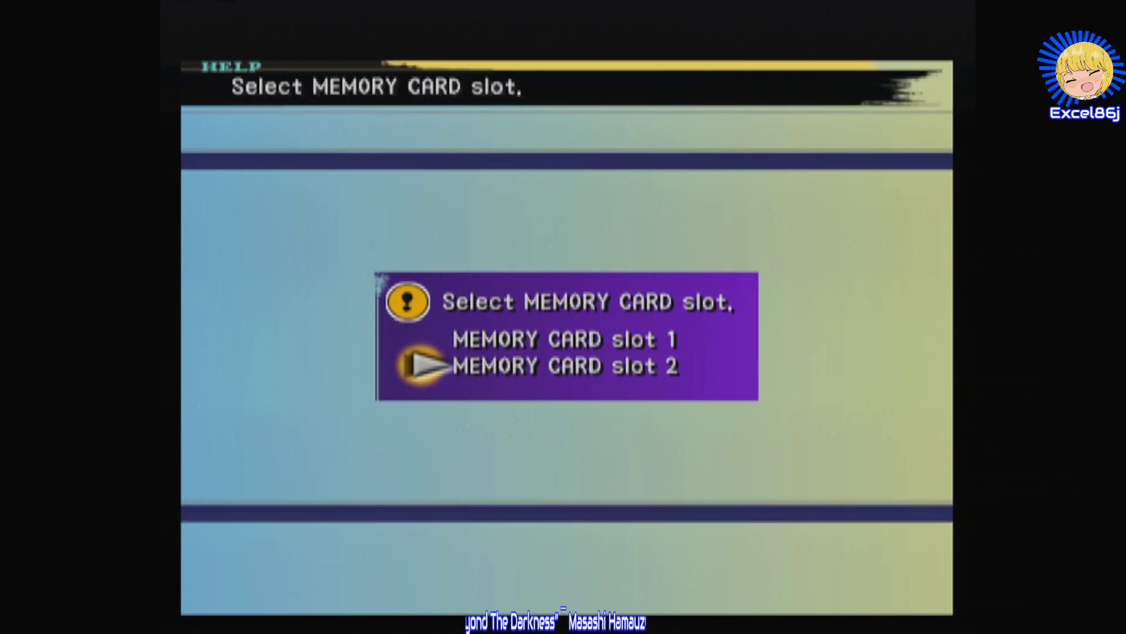
- Load file 10 (Tidus, Highroad – North End, 4:10) from memory card slot 2
{"action": "key", "text": "Return"}
{"action": "key", "text": "Down"}
{"action": "key", "text": "Down"}
{"action": "key", "text": "Down"}
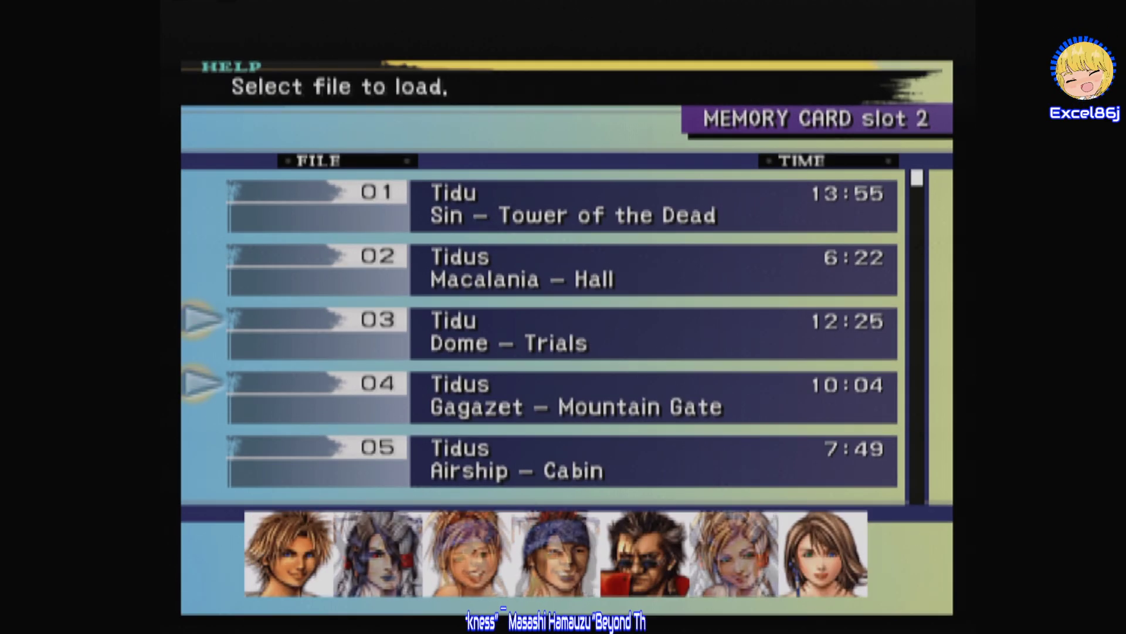
{"action": "key", "text": "Down"}
{"action": "key", "text": "Down"}
{"action": "key", "text": "Down"}
{"action": "key", "text": "Down"}
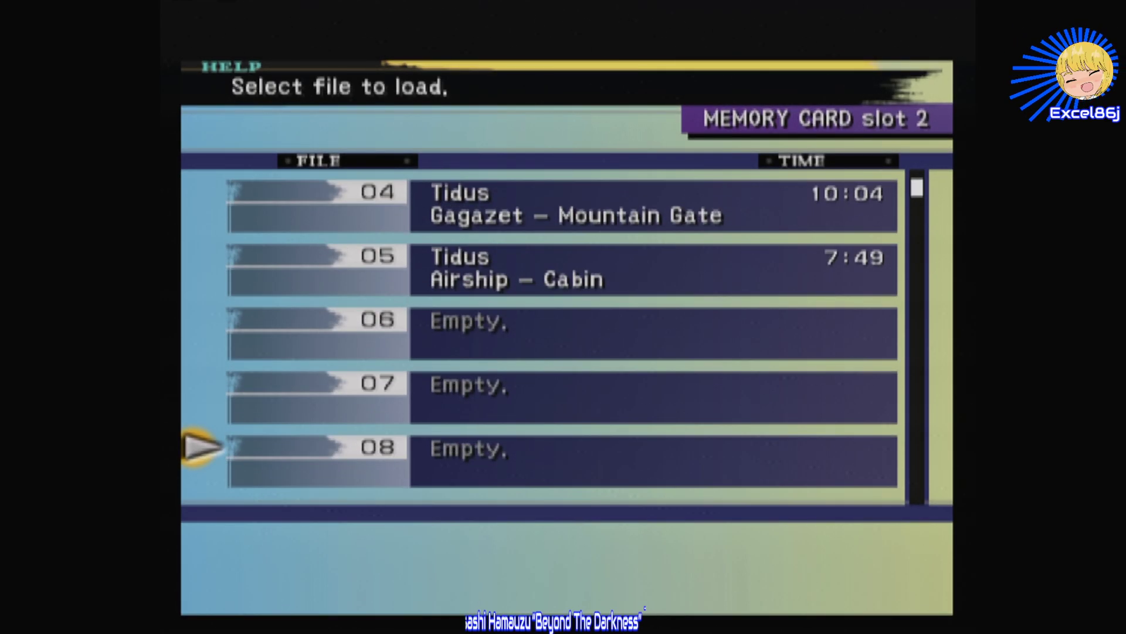
{"action": "key", "text": "Down"}
{"action": "key", "text": "Down"}
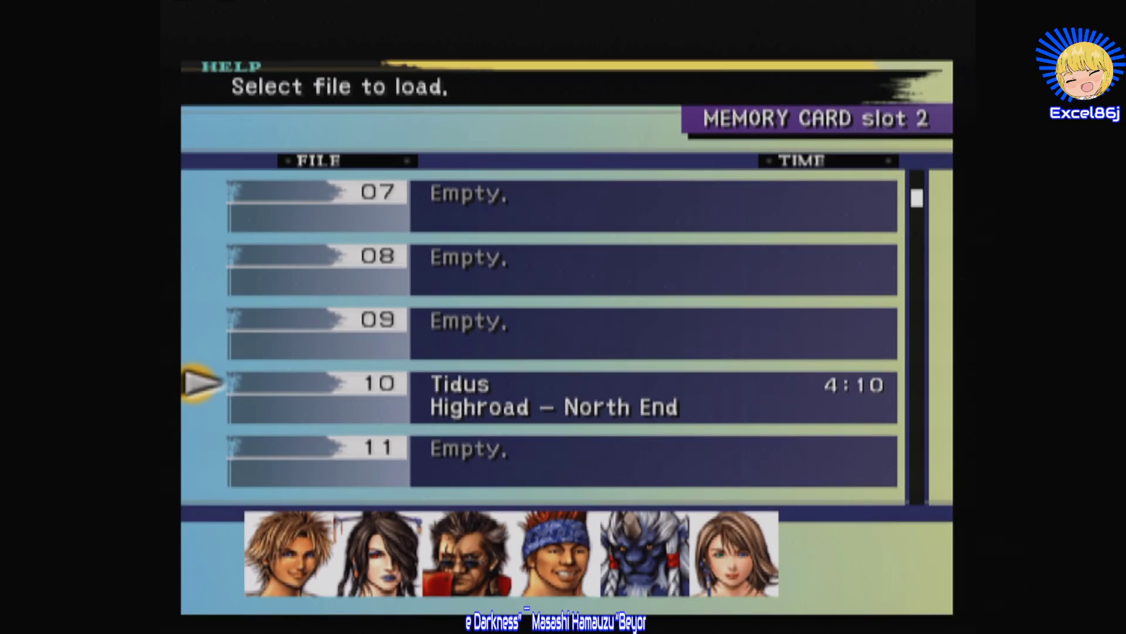
{"action": "key", "text": "Up"}
{"action": "key", "text": "Up"}
{"action": "key", "text": "Down"}
{"action": "key", "text": "Down"}
{"action": "key", "text": "Up"}
{"action": "key", "text": "Up"}
{"action": "key", "text": "Up"}
{"action": "key", "text": "Up"}
{"action": "key", "text": "Up"}
{"action": "key", "text": "Up"}
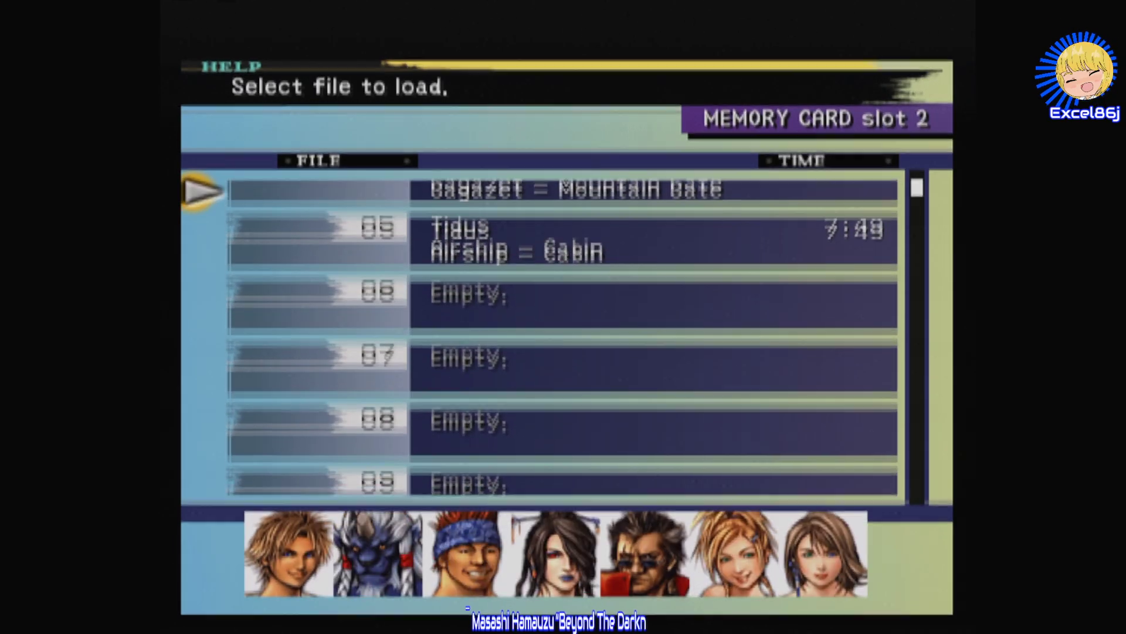
{"action": "key", "text": "Up"}
{"action": "key", "text": "Up"}
{"action": "key", "text": "Down"}
{"action": "key", "text": "Down"}
{"action": "key", "text": "Down"}
{"action": "key", "text": "Down"}
{"action": "key", "text": "Down"}
{"action": "key", "text": "Down"}
{"action": "key", "text": "Down"}
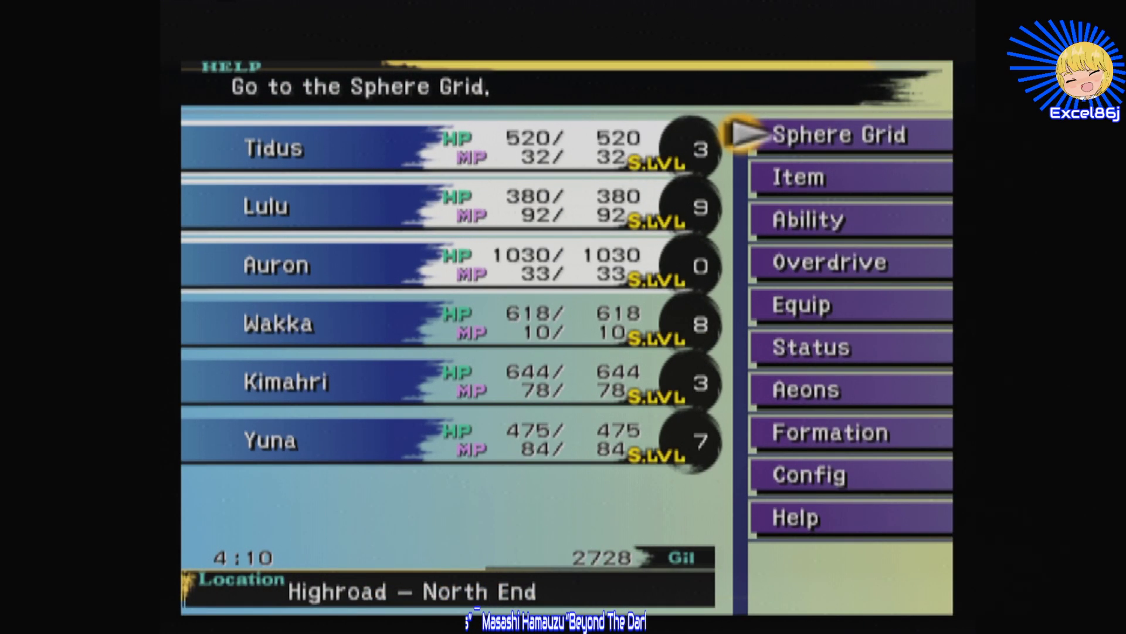
- Close the party menu and walk Tidus along the Highroad dirt path
{"action": "key", "text": "Escape"}
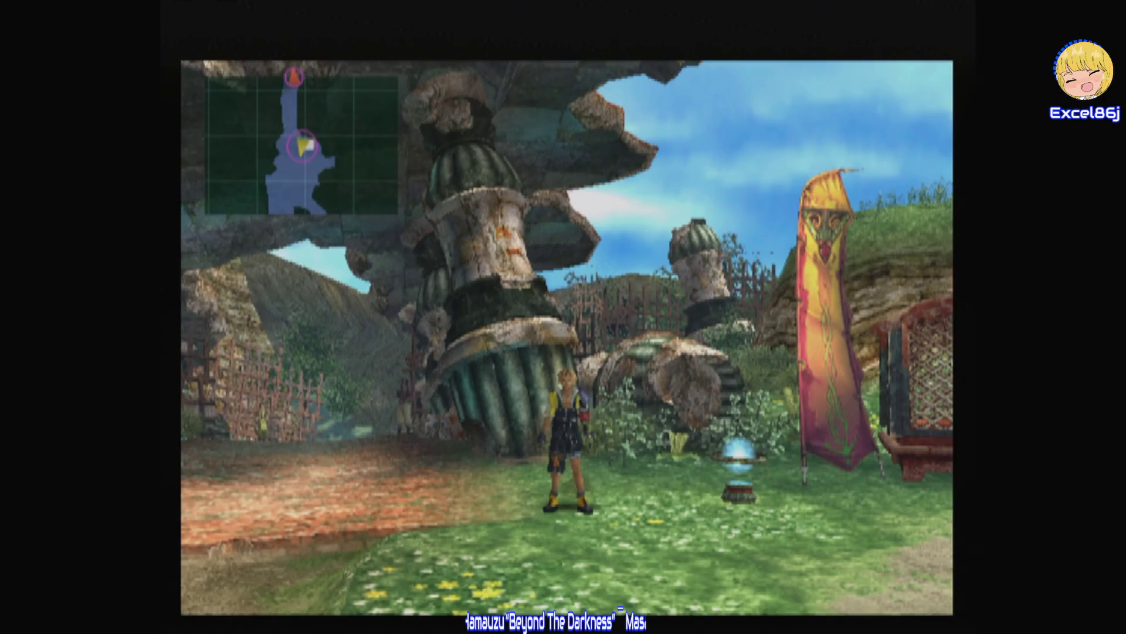
{"action": "key", "text": "Left"}
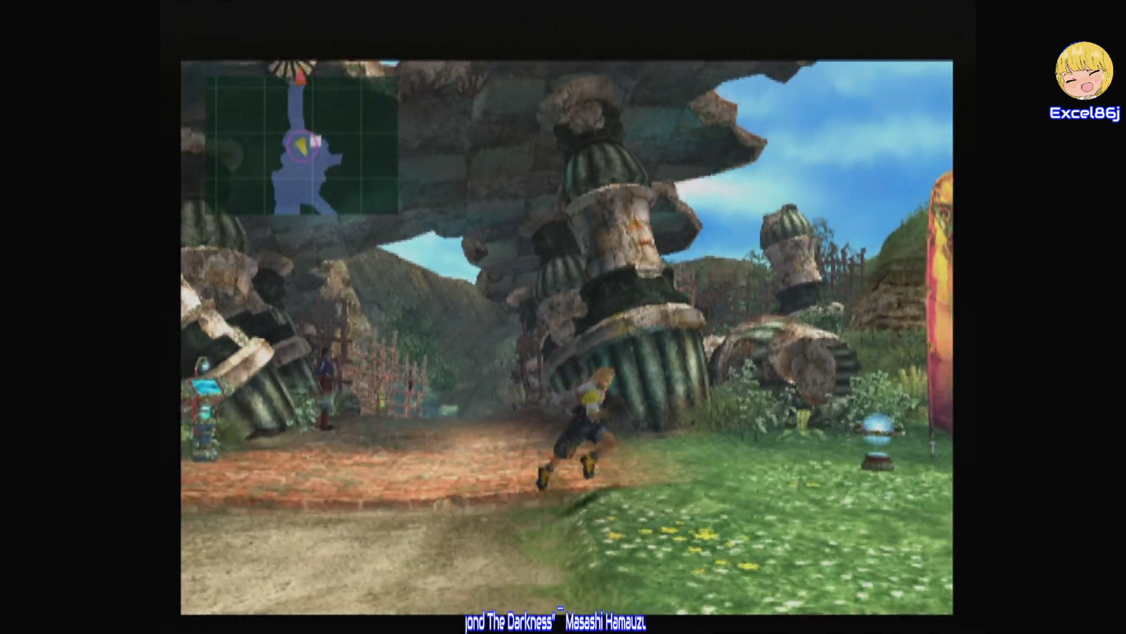